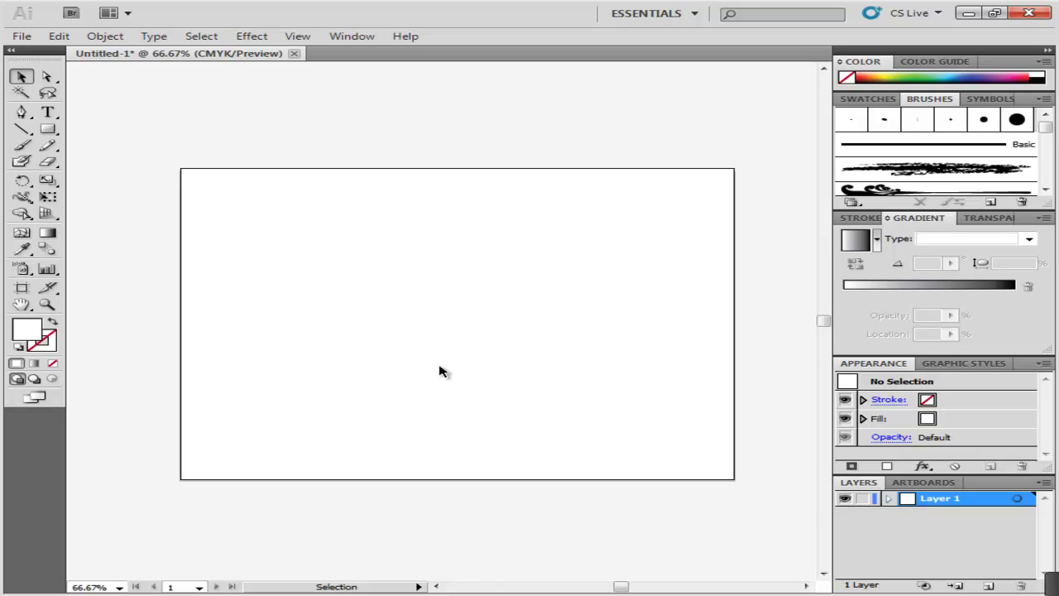
Draw a wide rounded rectangle across the upper middle of the artboard and fill it with RGB 48, 35, 19.
{"action": "left_click_drag", "start_coordinate": [49, 131], "coordinate": [116, 146]}
{"action": "left_click_drag", "start_coordinate": [345, 251], "coordinate": [601, 305]}
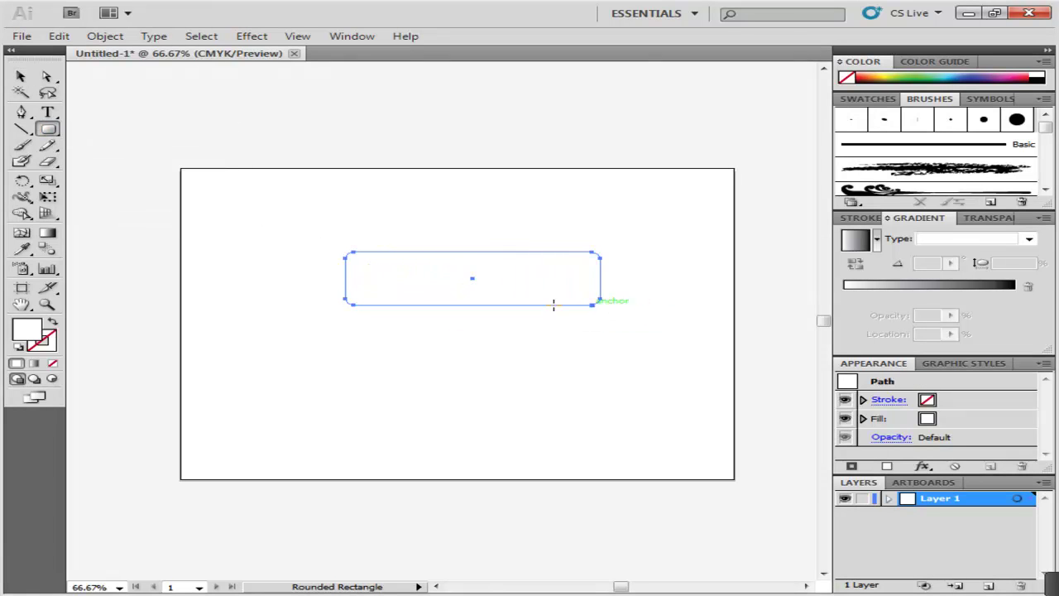
{"action": "double_click", "coordinate": [45, 342]}
{"action": "left_click_drag", "start_coordinate": [669, 342], "coordinate": [626, 343]}
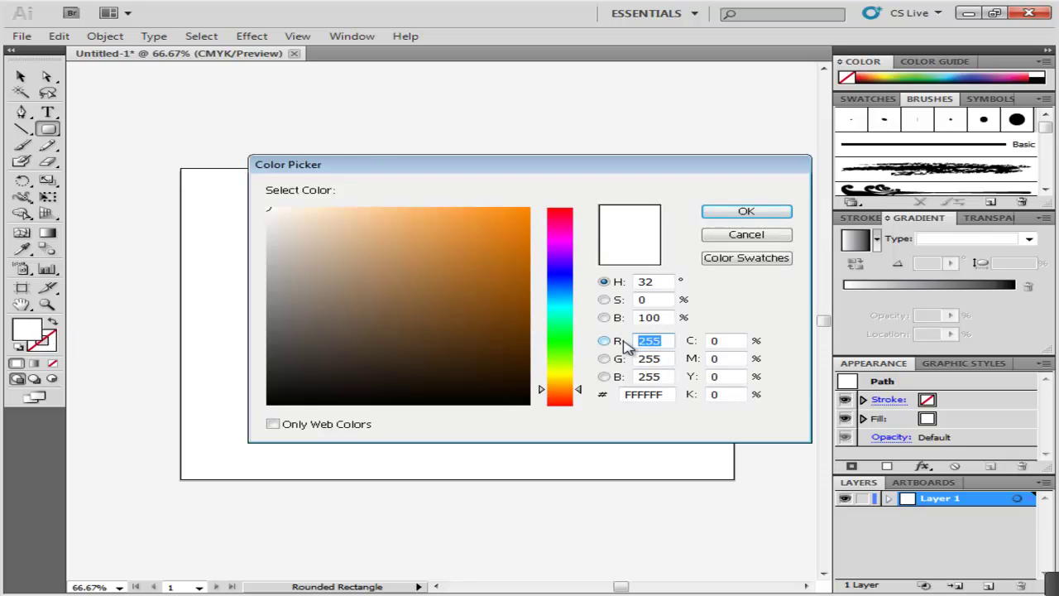
{"action": "type", "text": "48"}
{"action": "key", "text": "Tab"}
{"action": "type", "text": "35"}
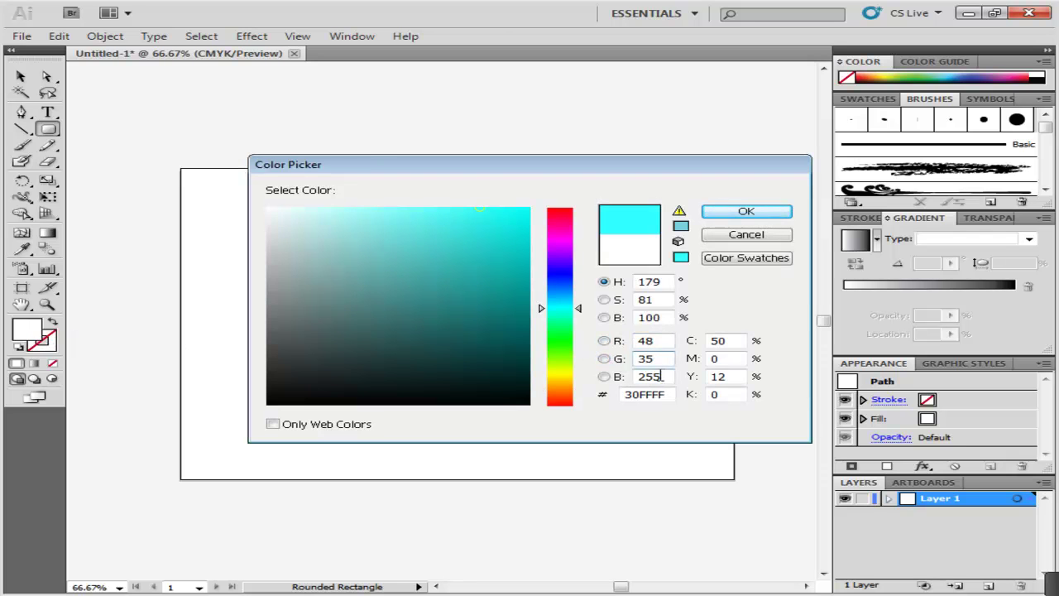
{"action": "left_click_drag", "start_coordinate": [660, 377], "coordinate": [635, 379]}
{"action": "type", "text": "19"}
{"action": "left_click", "coordinate": [704, 212]}
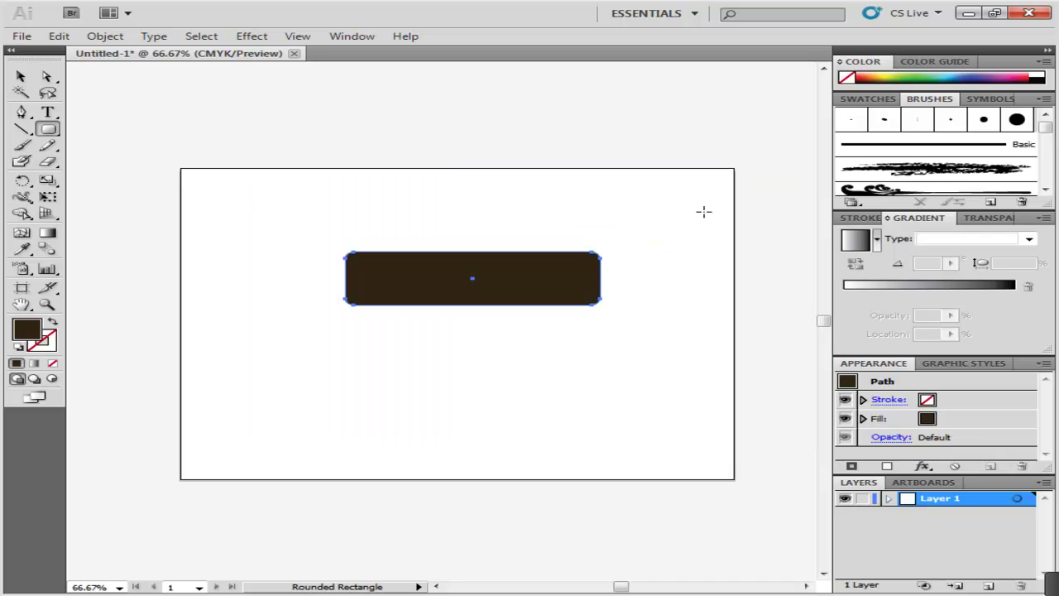
{"action": "key", "text": "v"}
{"action": "left_click", "coordinate": [530, 388]}
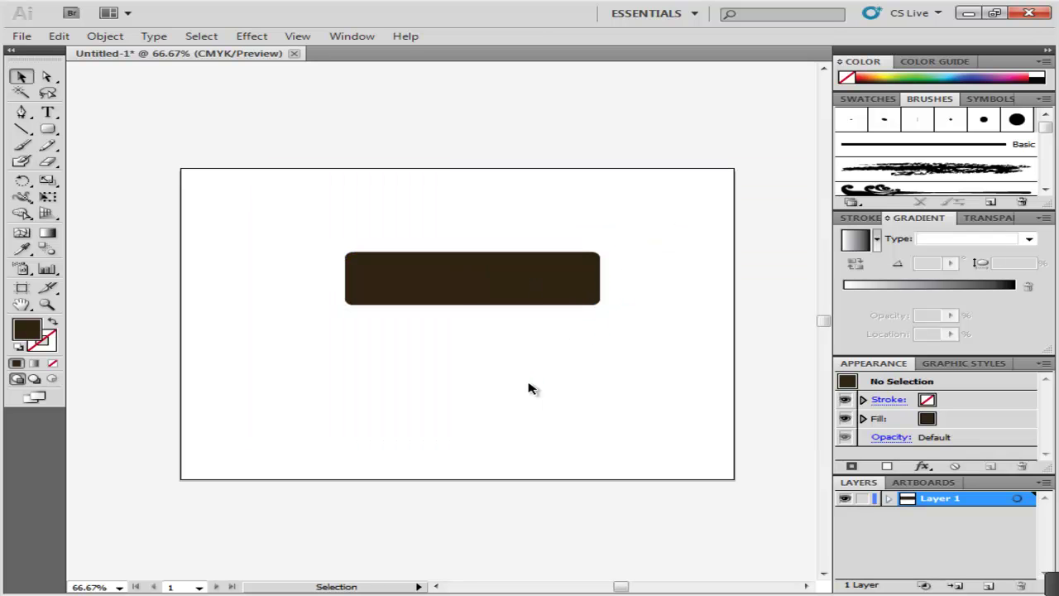
Draw a small scalloped, notched shape with the Pen tool over the brown bar's left end to roughen its edge.
{"action": "left_click", "coordinate": [23, 113]}
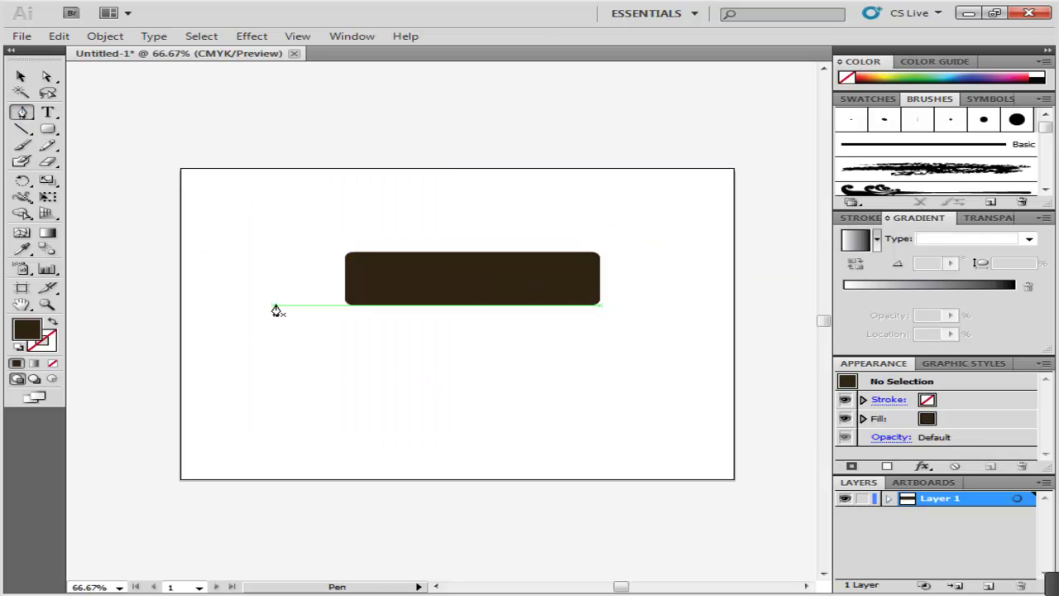
{"action": "left_click", "coordinate": [296, 253]}
{"action": "left_click", "coordinate": [297, 304]}
{"action": "left_click_drag", "start_coordinate": [268, 298], "coordinate": [339, 253]}
{"action": "left_click", "coordinate": [283, 284]}
{"action": "key", "text": "ctrl+z"}
{"action": "key", "text": "v"}
{"action": "left_click", "coordinate": [362, 321]}
{"action": "left_click", "coordinate": [340, 290]}
{"action": "left_click", "coordinate": [376, 315]}
{"action": "left_click", "coordinate": [340, 287]}
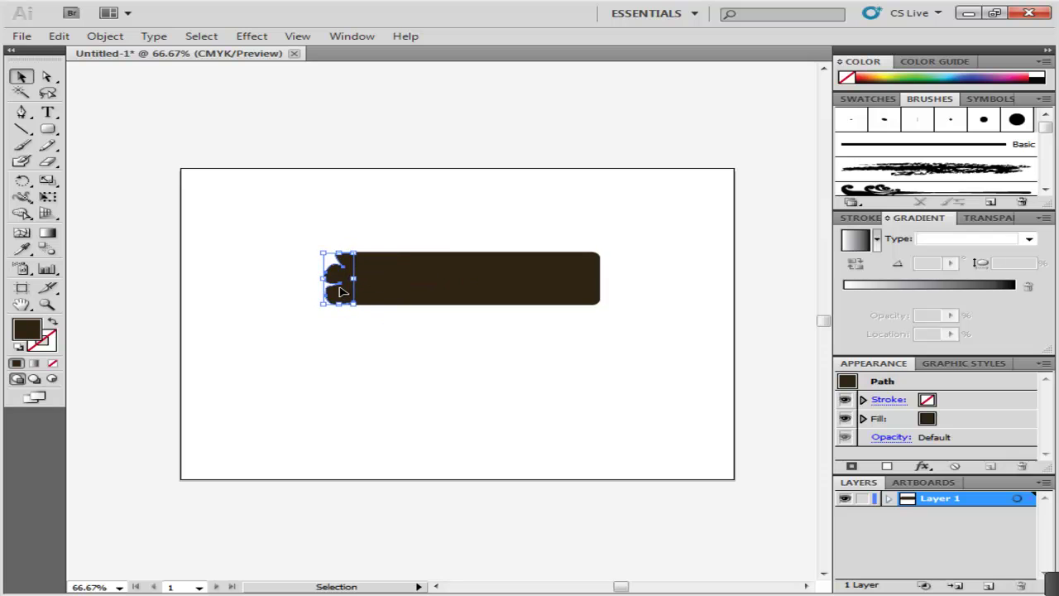
Duplicate the scalloped end piece and place a mirrored copy on the brown bar's right end.
{"action": "key", "text": "a"}
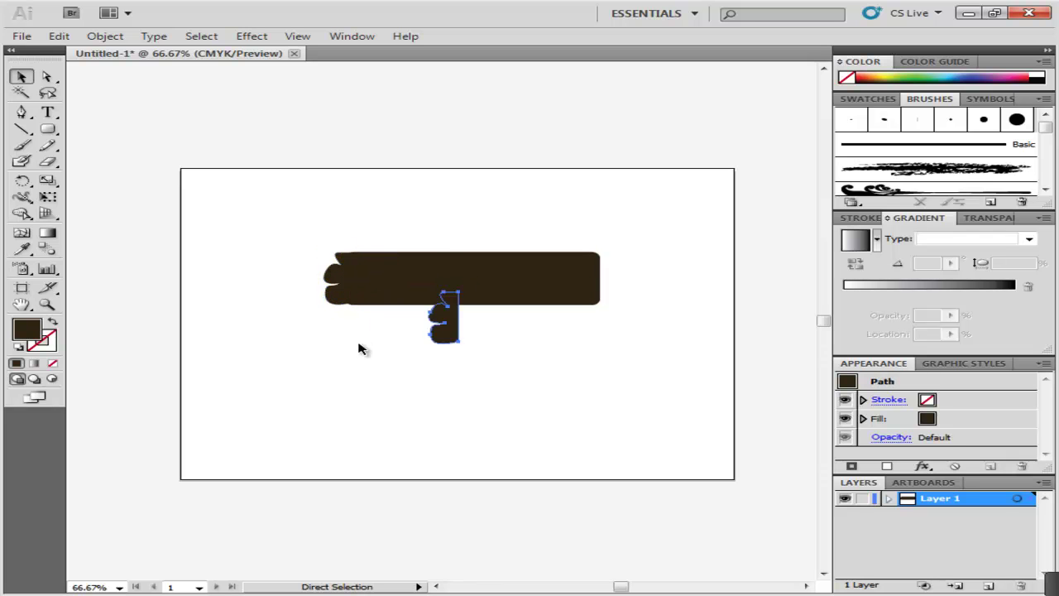
{"action": "key", "text": "ctrl+v"}
{"action": "key", "text": "v"}
{"action": "left_click_drag", "start_coordinate": [428, 319], "coordinate": [608, 283]}
{"action": "left_click", "coordinate": [622, 340]}
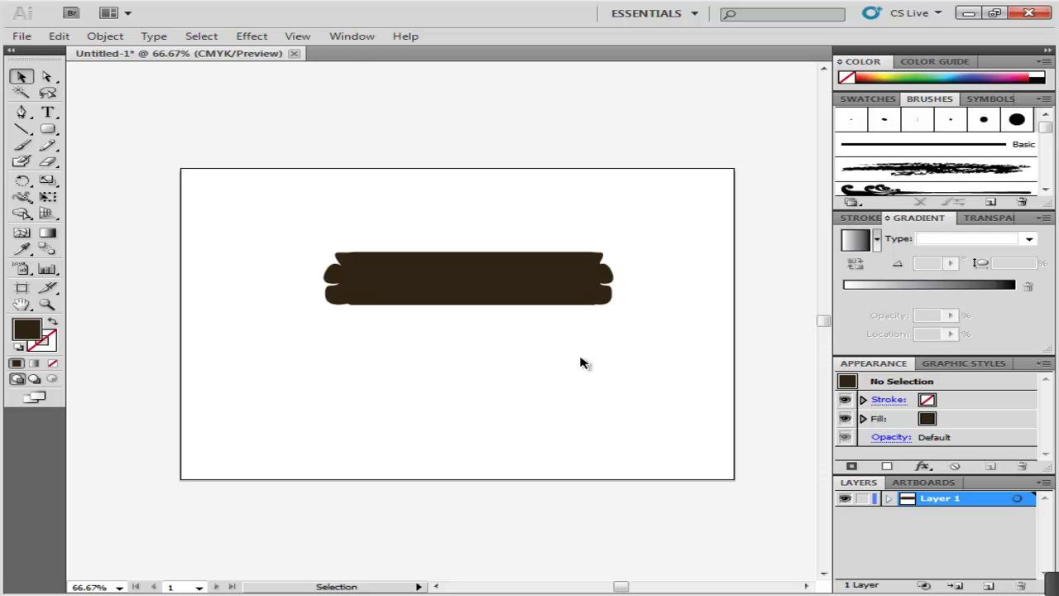
Set the fill colour to a lighter medium brown.
{"action": "double_click", "coordinate": [30, 332]}
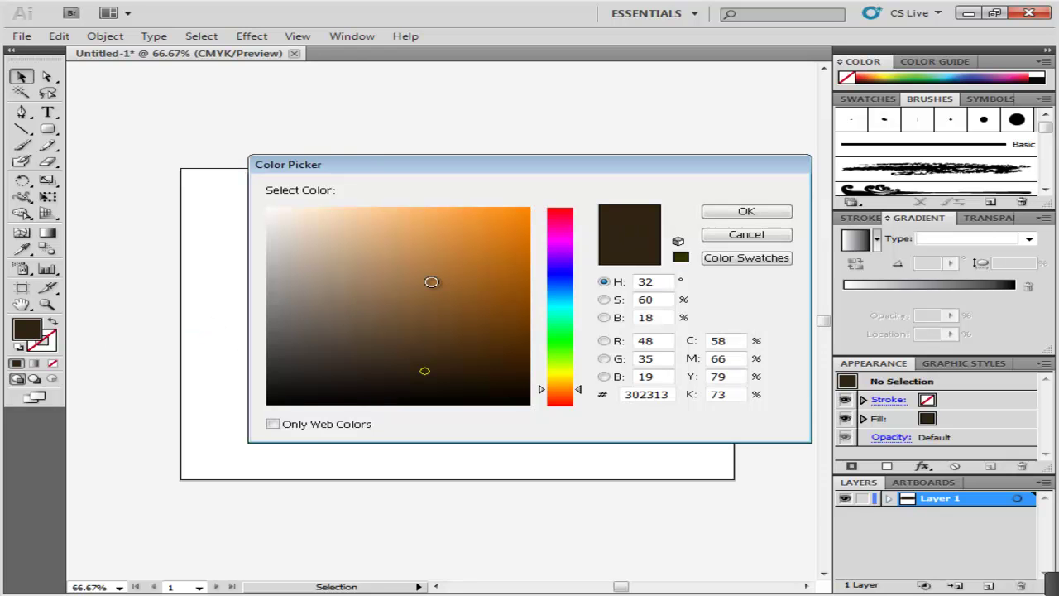
{"action": "left_click", "coordinate": [431, 282]}
{"action": "left_click", "coordinate": [709, 217]}
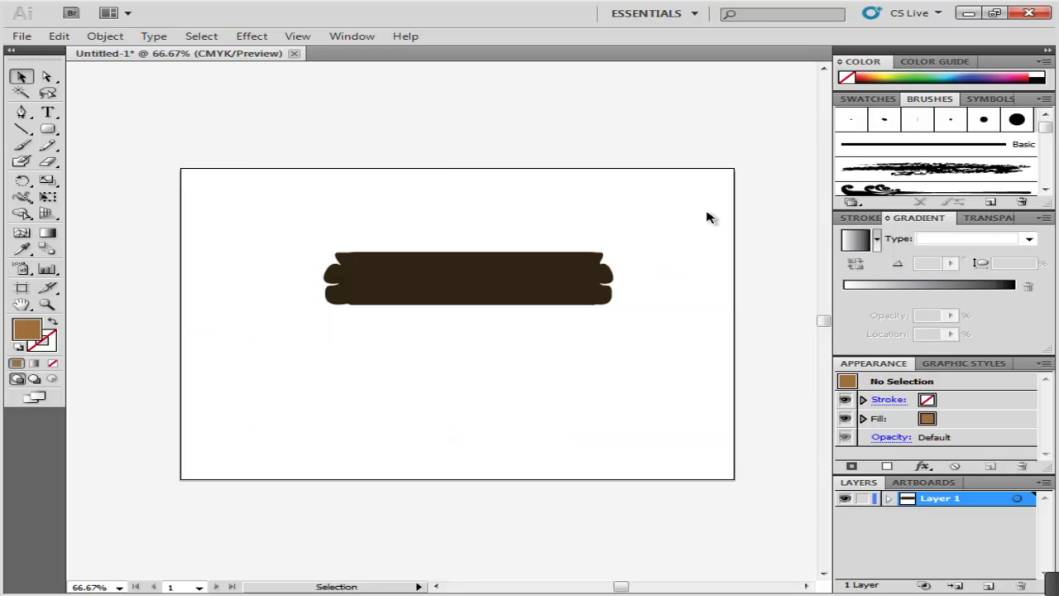
Draw an icing shape with a dripping lower edge and wavy top over the cake layer using the Pen tool.
{"action": "left_click", "coordinate": [22, 112]}
{"action": "left_click", "coordinate": [323, 238]}
{"action": "left_click_drag", "start_coordinate": [348, 271], "coordinate": [381, 271]}
{"action": "left_click_drag", "start_coordinate": [375, 253], "coordinate": [402, 267]}
{"action": "left_click_drag", "start_coordinate": [419, 242], "coordinate": [451, 273]}
{"action": "left_click_drag", "start_coordinate": [447, 262], "coordinate": [465, 272]}
{"action": "mouse_move", "coordinate": [488, 246]}
{"action": "left_mouse_down"}
{"action": "mouse_move", "coordinate": [503, 252]}
{"action": "mouse_move", "coordinate": [498, 261]}
{"action": "left_mouse_up"}
{"action": "left_click_drag", "start_coordinate": [507, 246], "coordinate": [533, 253]}
{"action": "left_click_drag", "start_coordinate": [558, 268], "coordinate": [570, 266]}
{"action": "left_click_drag", "start_coordinate": [579, 245], "coordinate": [619, 265]}
{"action": "left_click_drag", "start_coordinate": [613, 245], "coordinate": [598, 237]}
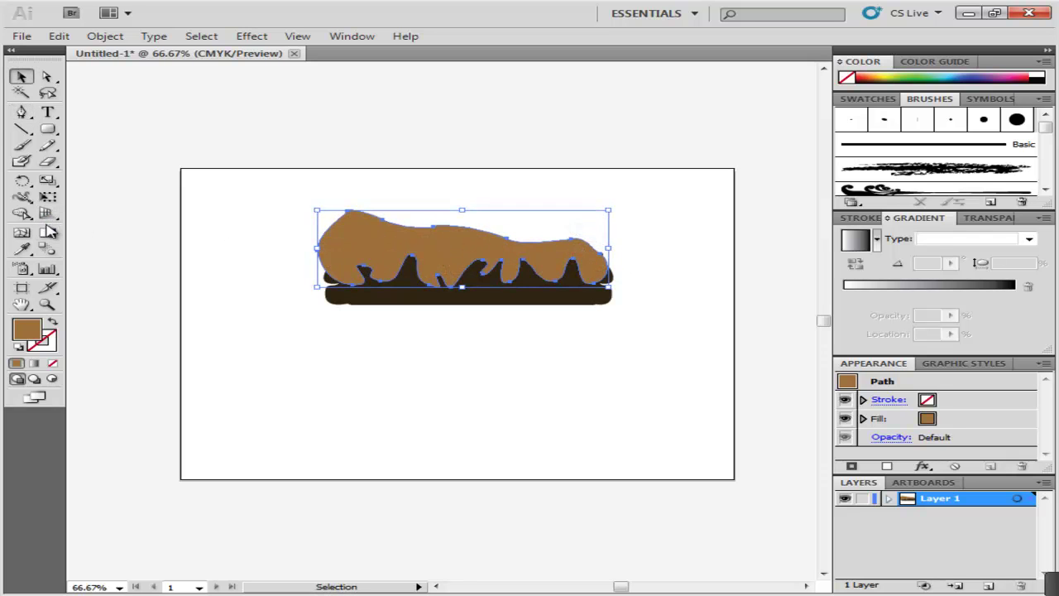
Apply a linear gradient to the icing, running from white to an end stop of RGB 238, 78, 156.
{"action": "left_click", "coordinate": [49, 231]}
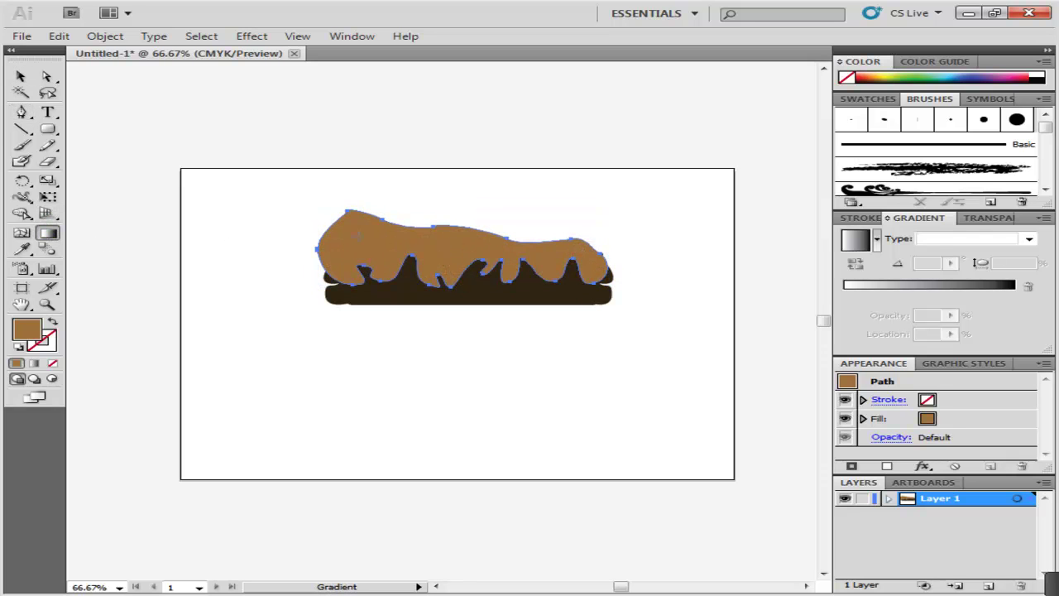
{"action": "left_click", "coordinate": [414, 263]}
{"action": "double_click", "coordinate": [1016, 295]}
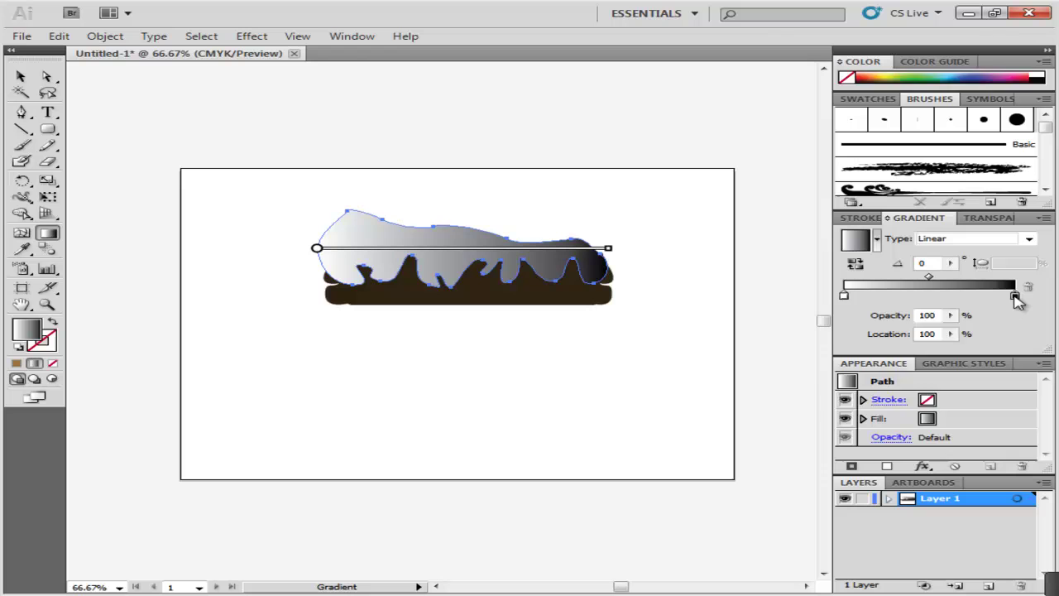
{"action": "left_click", "coordinate": [1044, 310]}
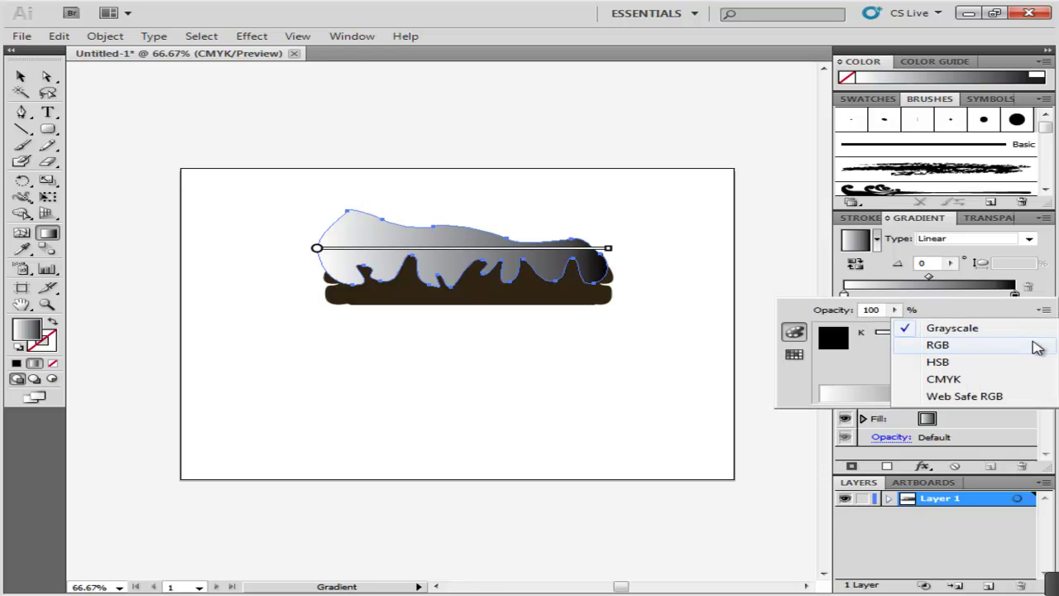
{"action": "left_click", "coordinate": [1023, 343]}
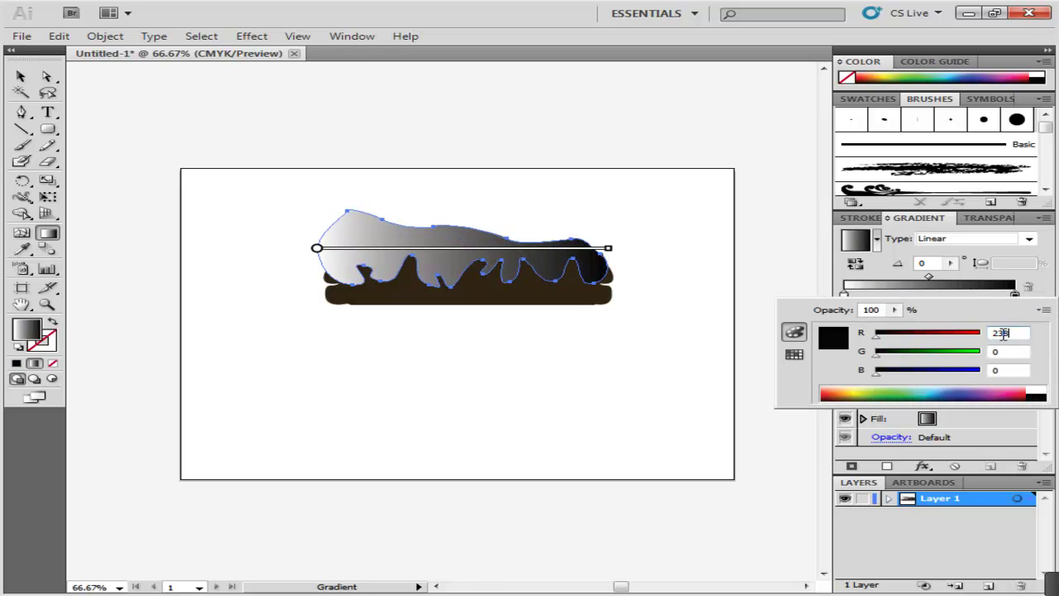
{"action": "left_click", "coordinate": [1003, 332]}
{"action": "type", "text": "238"}
{"action": "key", "text": "Tab"}
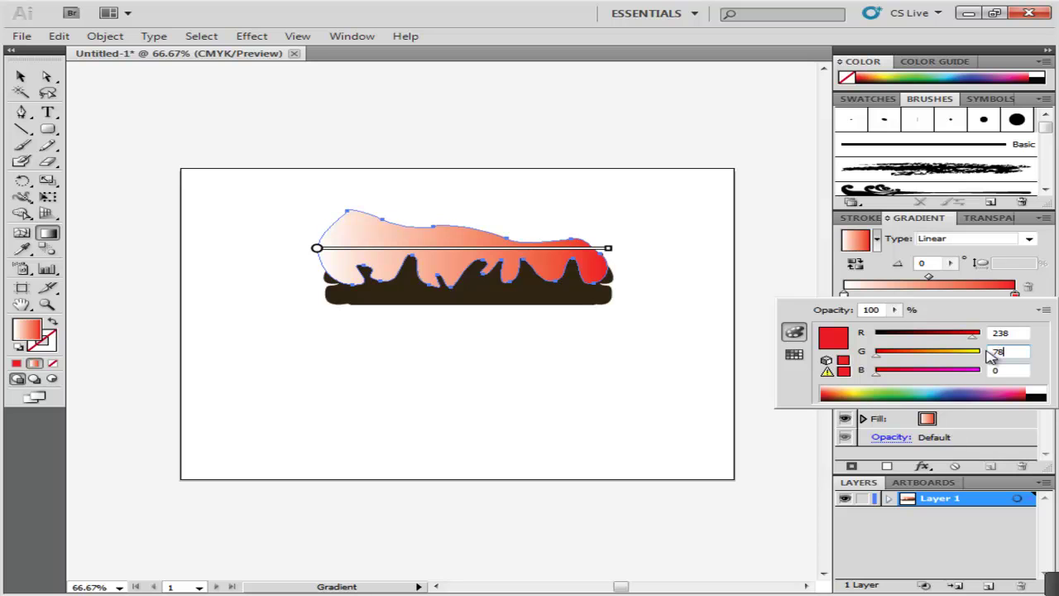
{"action": "key", "text": "Tab"}
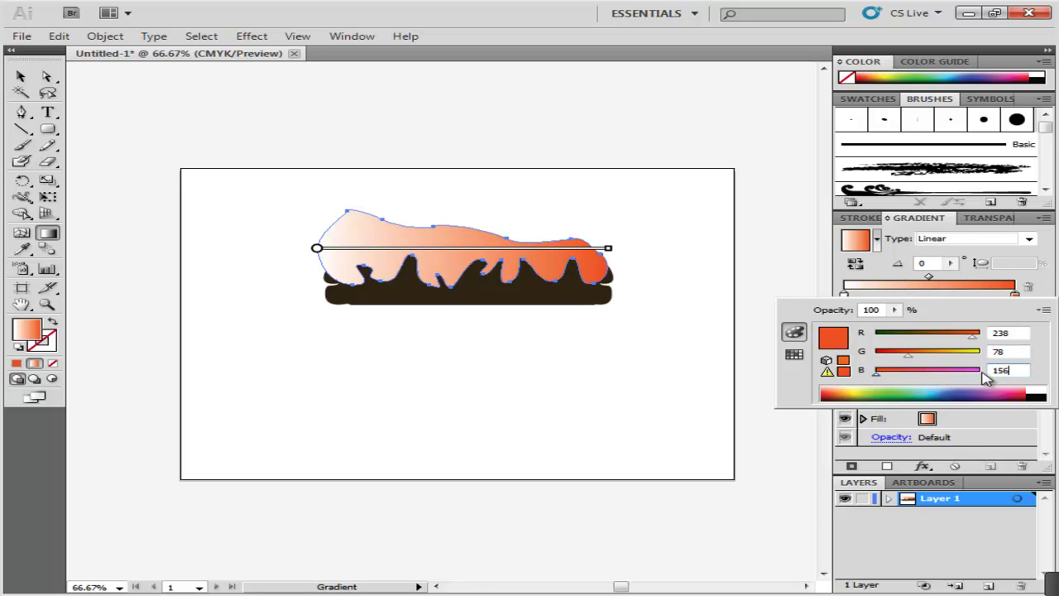
{"action": "key", "text": "Return"}
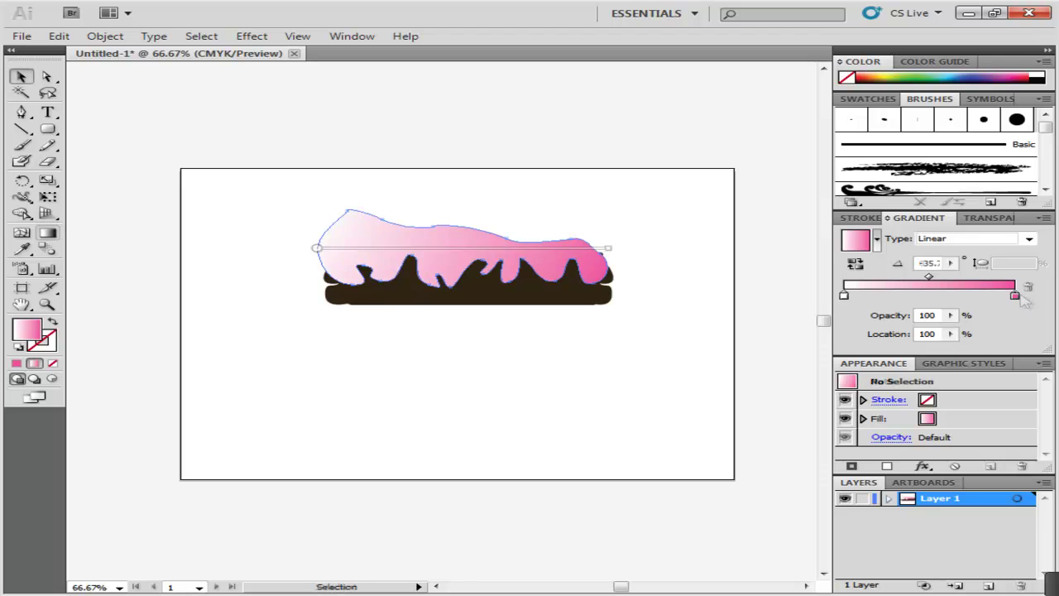
Duplicate the pink icing slightly below its original position and bring the original icing to the front.
{"action": "left_click", "coordinate": [484, 252]}
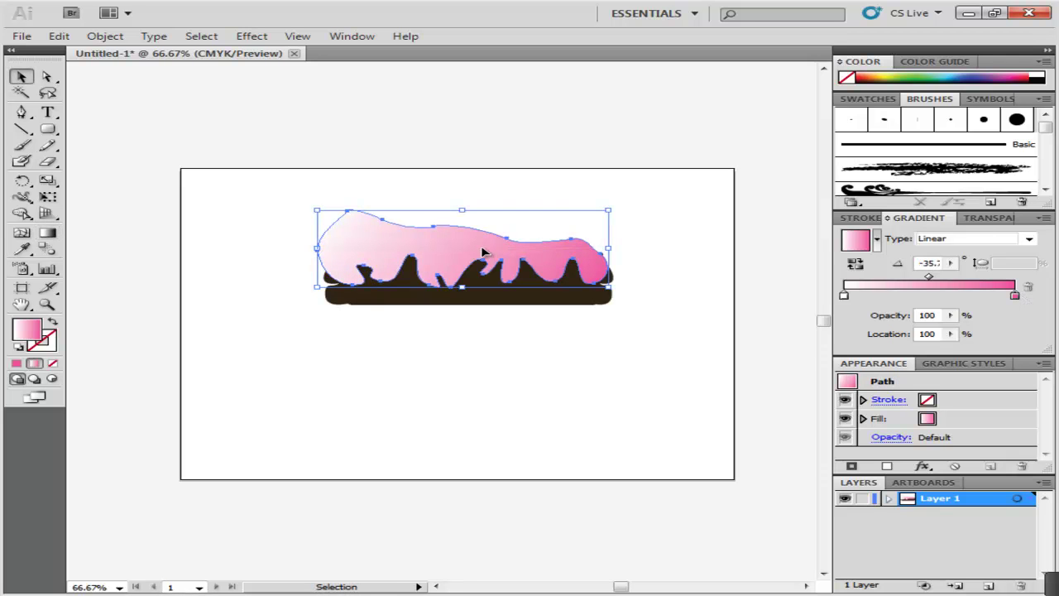
{"action": "left_click_drag", "start_coordinate": [484, 253], "coordinate": [484, 263]}
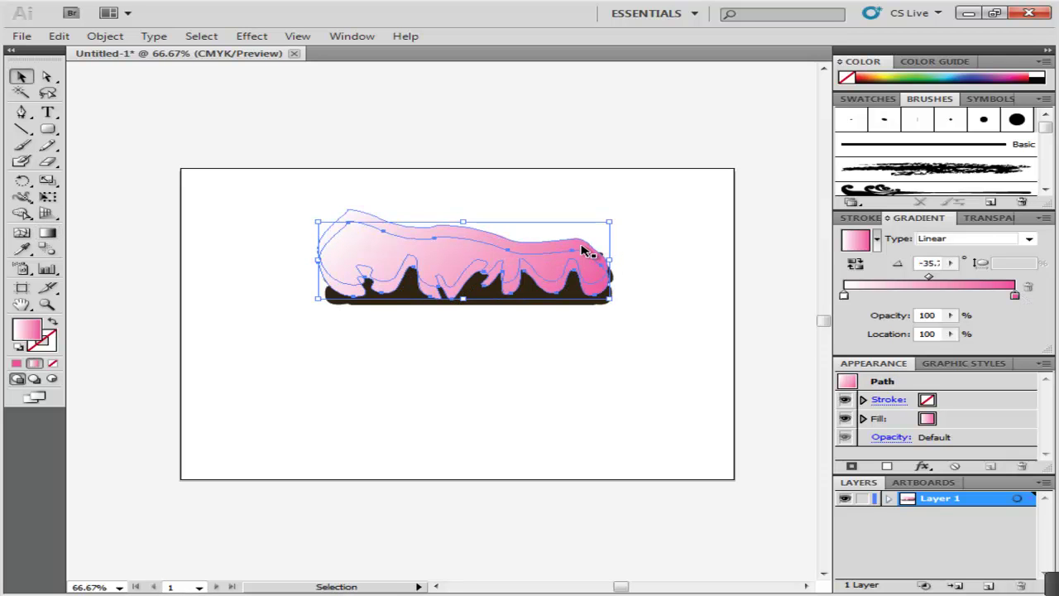
{"action": "key", "text": "ctrl+z"}
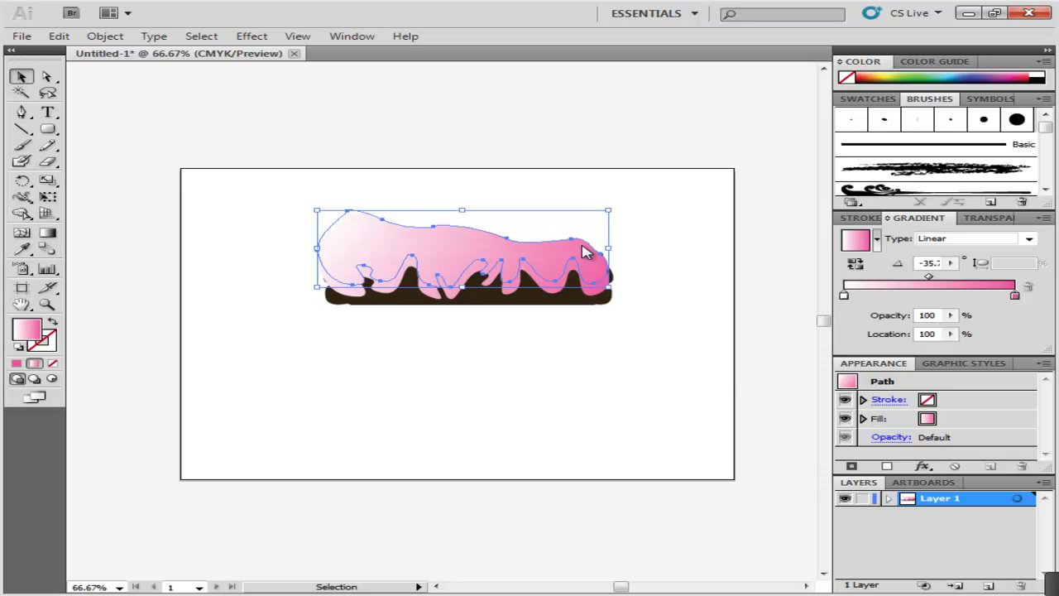
{"action": "right_click", "coordinate": [584, 253]}
{"action": "mouse_move", "coordinate": [687, 473]}
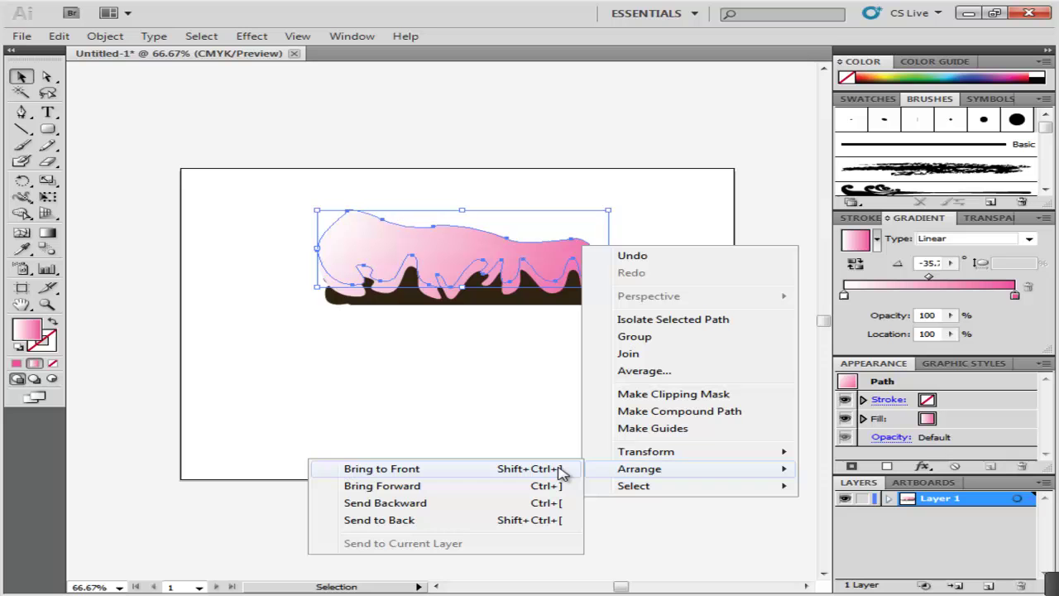
{"action": "left_click", "coordinate": [560, 469]}
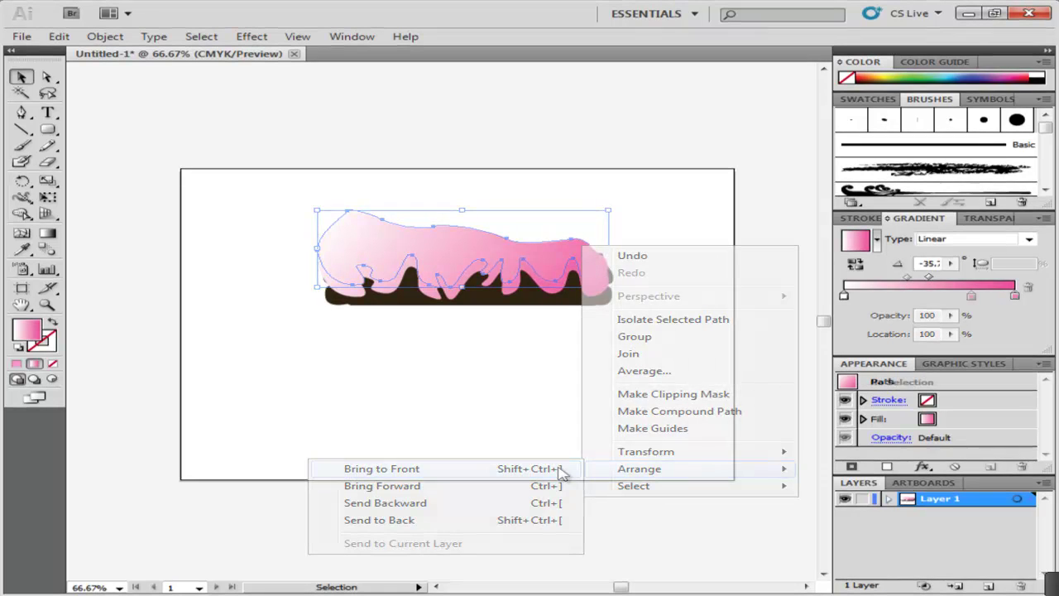
{"action": "left_click", "coordinate": [691, 319]}
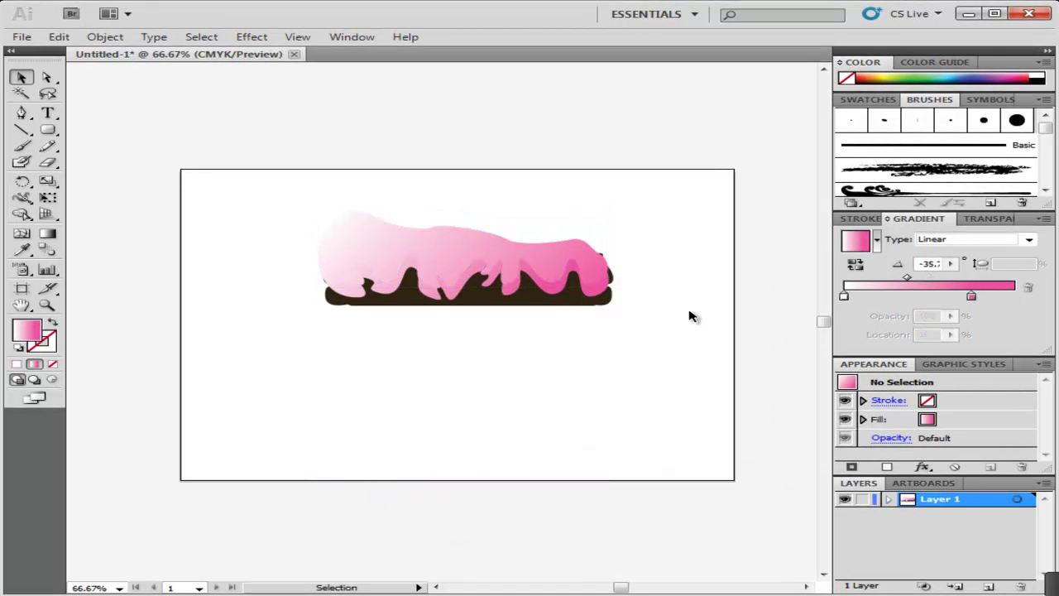
Paste the thin pink icing strip, widen it to the cake's width and place it along the brown layer's lower edge.
{"action": "key", "text": "ctrl+v"}
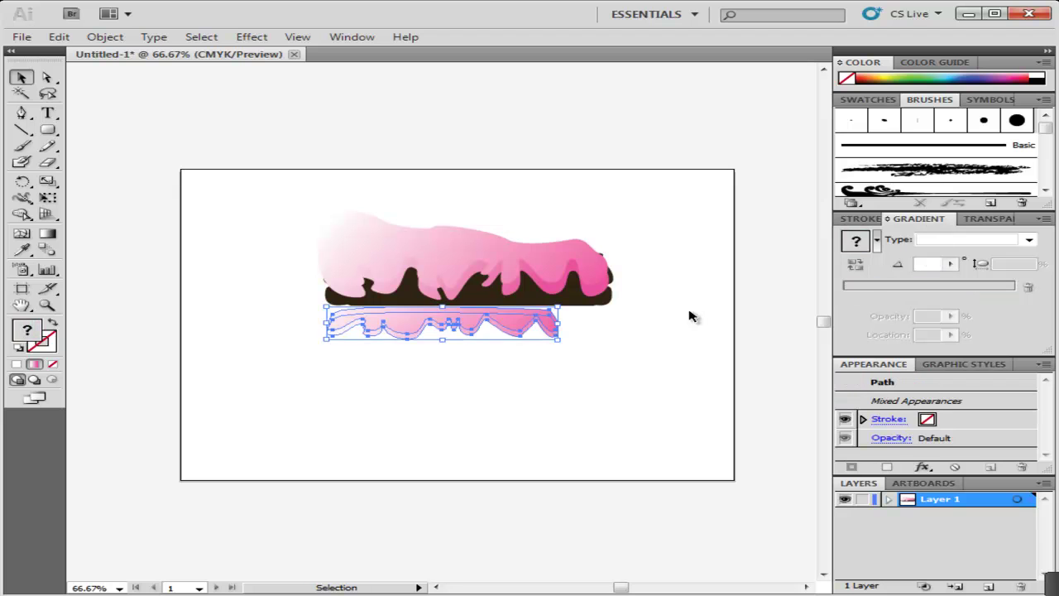
{"action": "left_click_drag", "start_coordinate": [558, 324], "coordinate": [613, 324]}
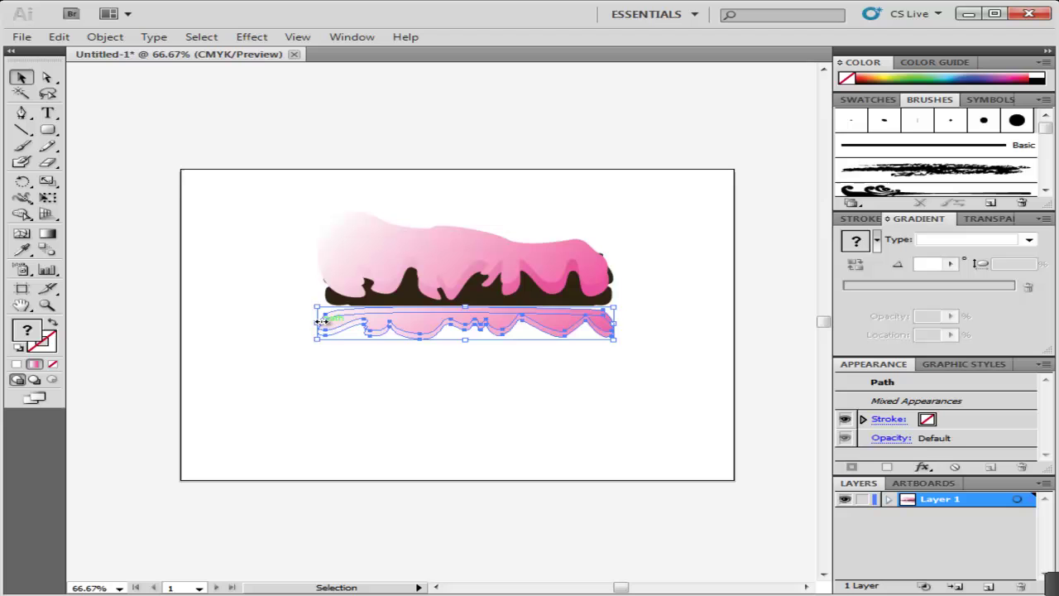
{"action": "mouse_move", "coordinate": [415, 322]}
{"action": "left_mouse_down"}
{"action": "mouse_move", "coordinate": [413, 311]}
{"action": "mouse_move", "coordinate": [427, 307]}
{"action": "mouse_move", "coordinate": [423, 318]}
{"action": "left_mouse_up"}
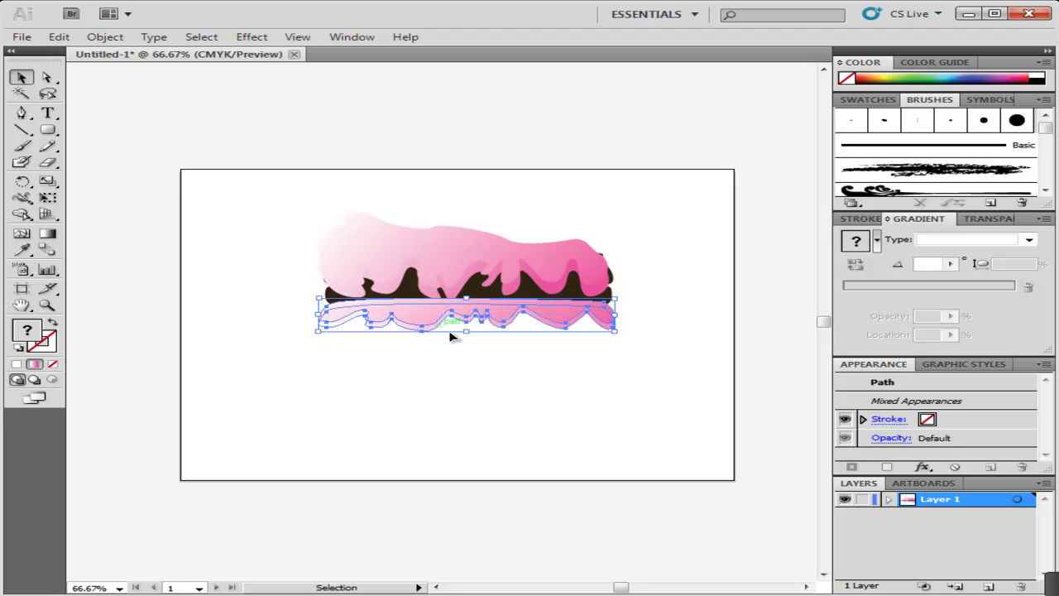
{"action": "left_click", "coordinate": [494, 366]}
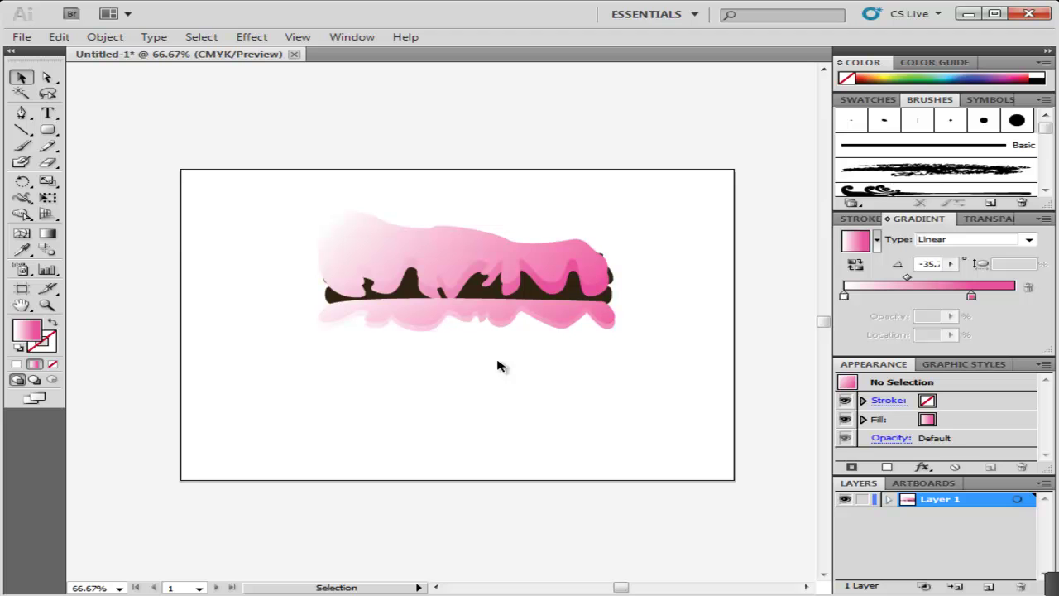
Duplicate the brown bar with both scalloped ends and place the copy below as a second cake layer.
{"action": "left_click", "coordinate": [525, 294]}
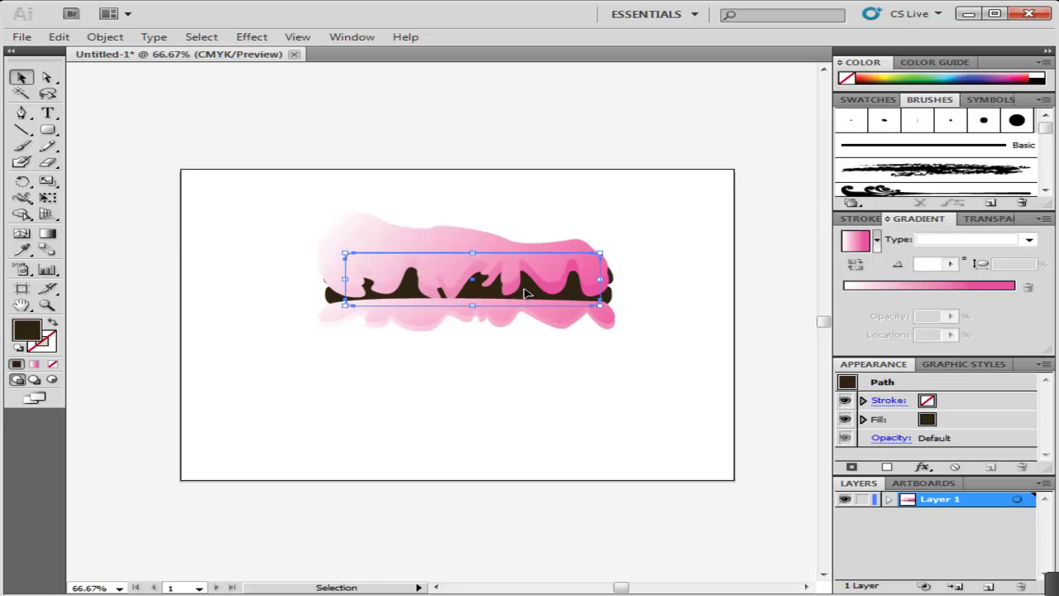
{"action": "left_click", "coordinate": [335, 296], "text": "shift"}
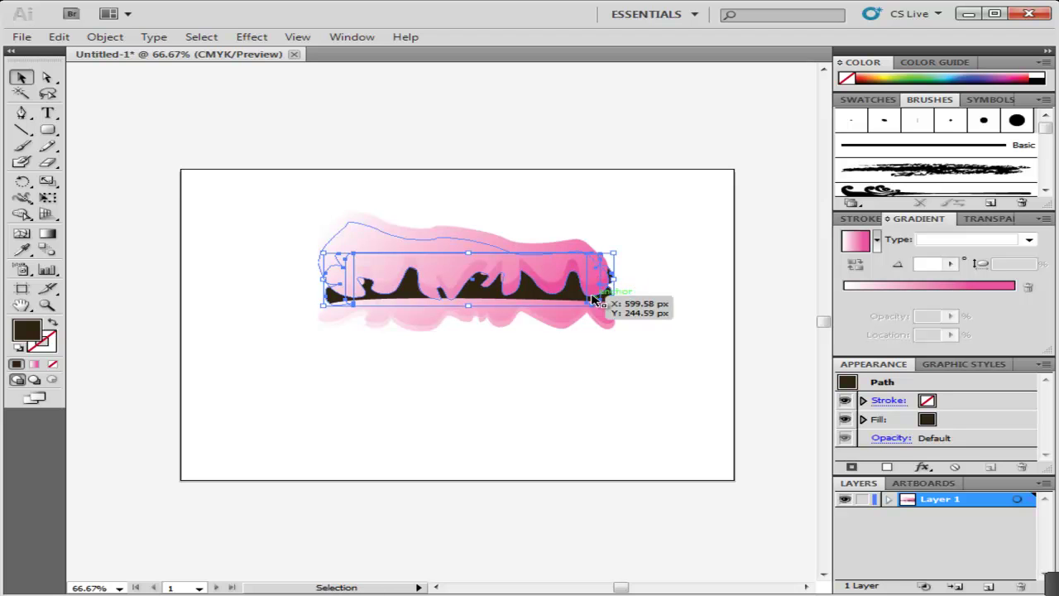
{"action": "key", "text": "ctrl+c"}
{"action": "key", "text": "ctrl+v"}
{"action": "left_click_drag", "start_coordinate": [512, 333], "coordinate": [537, 345]}
Bring both shapes of the thin middle icing strip to the front, above the lower cake layer.
{"action": "left_click", "coordinate": [585, 303]}
{"action": "left_click", "coordinate": [606, 316], "text": "shift"}
{"action": "right_click", "coordinate": [609, 315]}
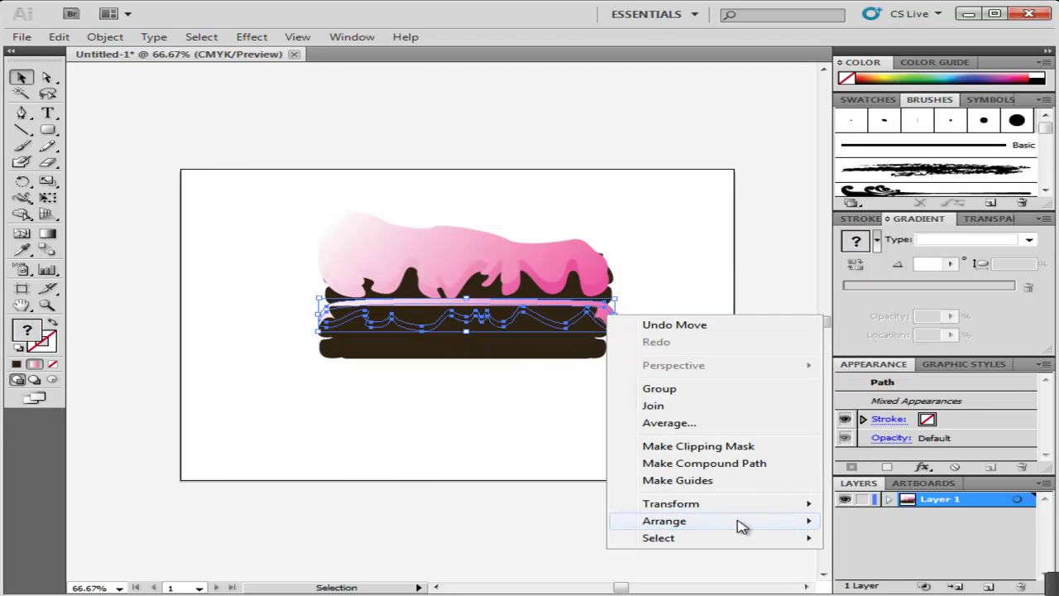
{"action": "mouse_move", "coordinate": [627, 523]}
{"action": "left_click", "coordinate": [538, 447]}
{"action": "left_click", "coordinate": [655, 395]}
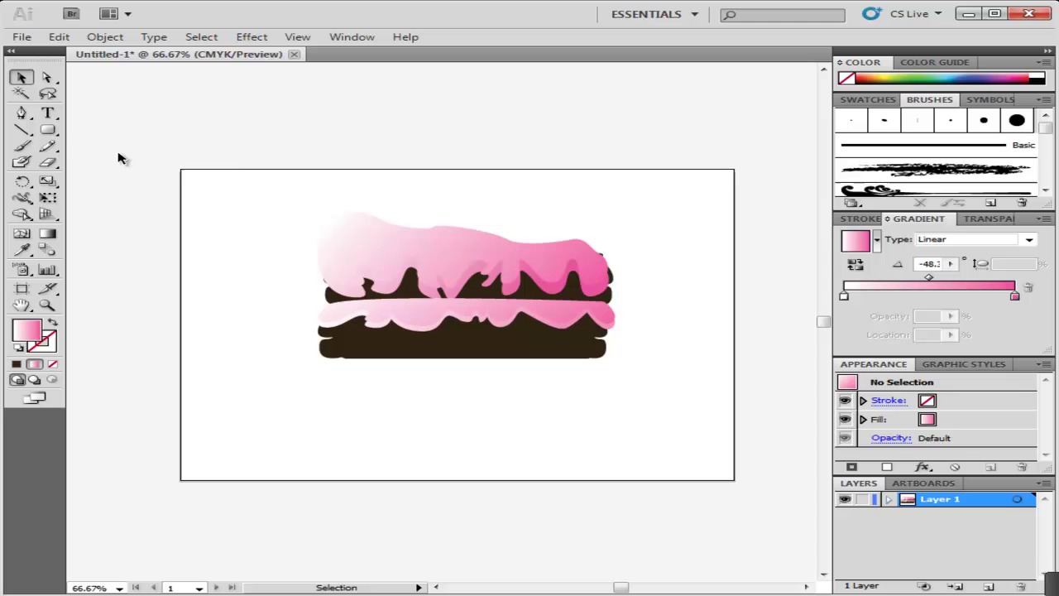
Draw a wide, flat ellipse under the cake as the plate and fill it with RGB 236, 240, 242.
{"action": "left_click_drag", "start_coordinate": [47, 131], "coordinate": [123, 165]}
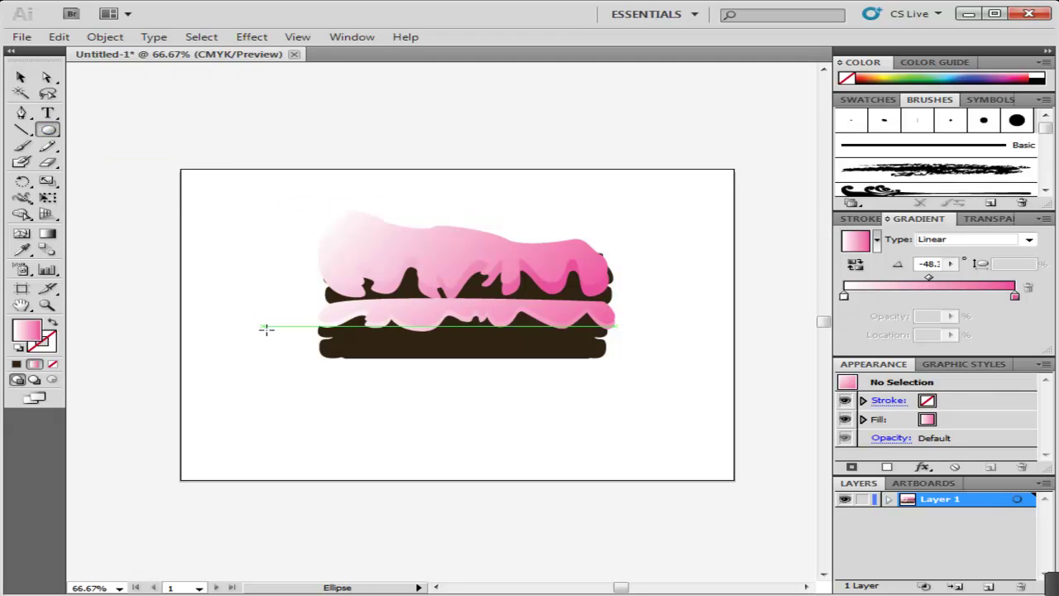
{"action": "left_click_drag", "start_coordinate": [261, 339], "coordinate": [682, 391]}
{"action": "double_click", "coordinate": [27, 331]}
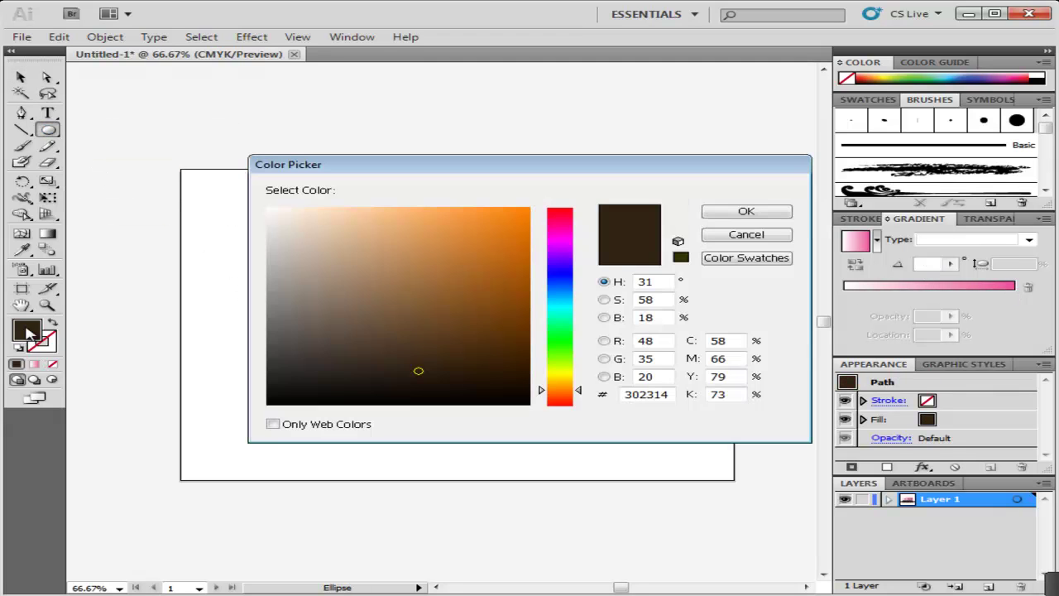
{"action": "double_click", "coordinate": [637, 343]}
{"action": "type", "text": "236"}
{"action": "double_click", "coordinate": [637, 360]}
{"action": "type", "text": "240"}
{"action": "double_click", "coordinate": [645, 377]}
{"action": "type", "text": "247"}
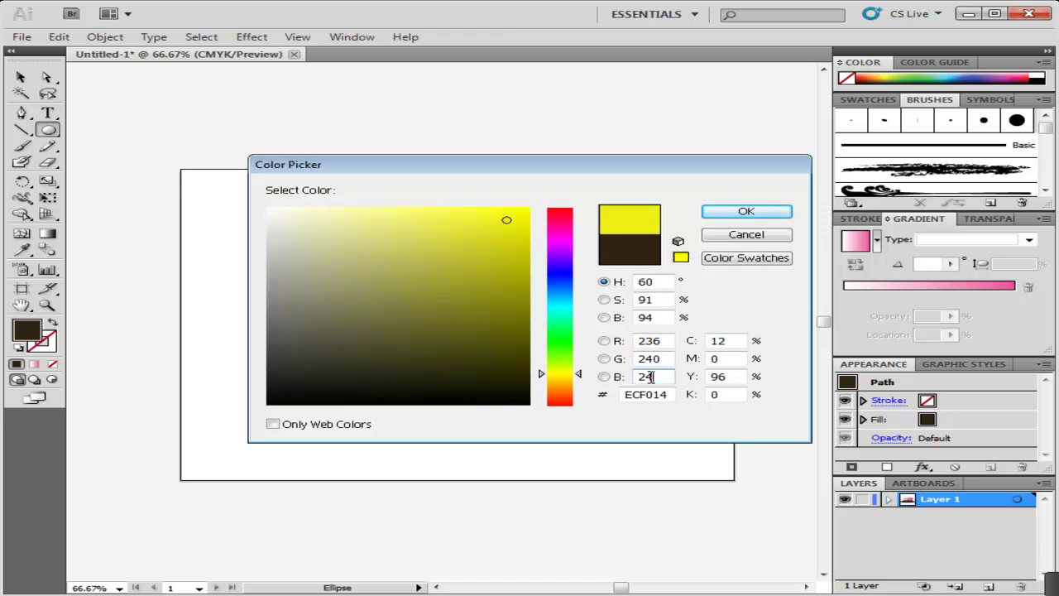
{"action": "left_click", "coordinate": [746, 212]}
Draw a smaller ellipse below the plate as its base, with both plate ellipses thinly outlined and placed behind the cake.
{"action": "left_click_drag", "start_coordinate": [318, 377], "coordinate": [404, 398]}
{"action": "left_click_drag", "start_coordinate": [405, 398], "coordinate": [615, 400]}
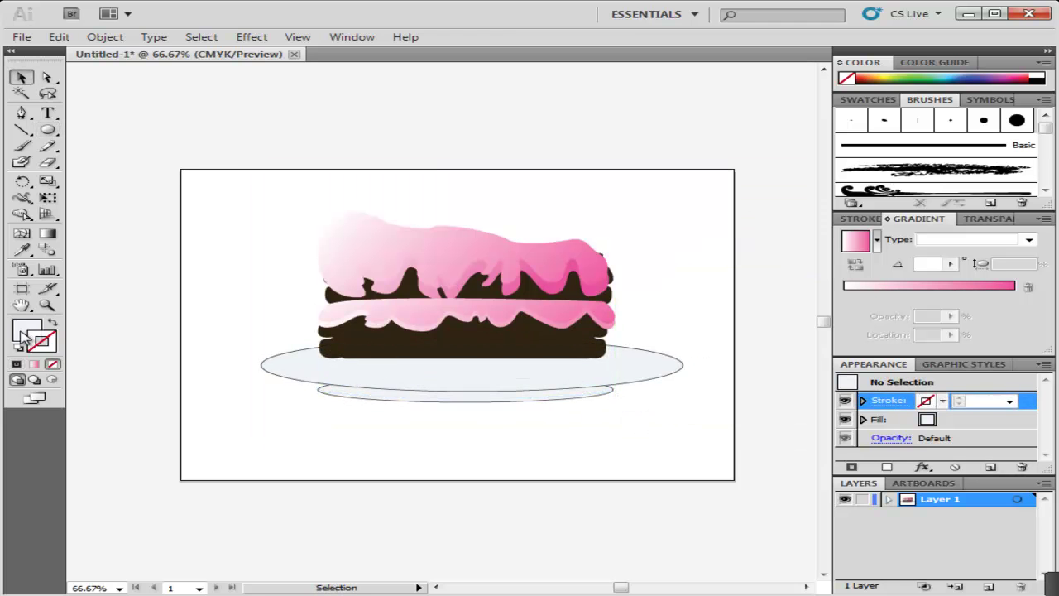
Draw a very thin black ellipse without outline as the cake's shadow, just beneath the lower cake layer.
{"action": "double_click", "coordinate": [24, 331]}
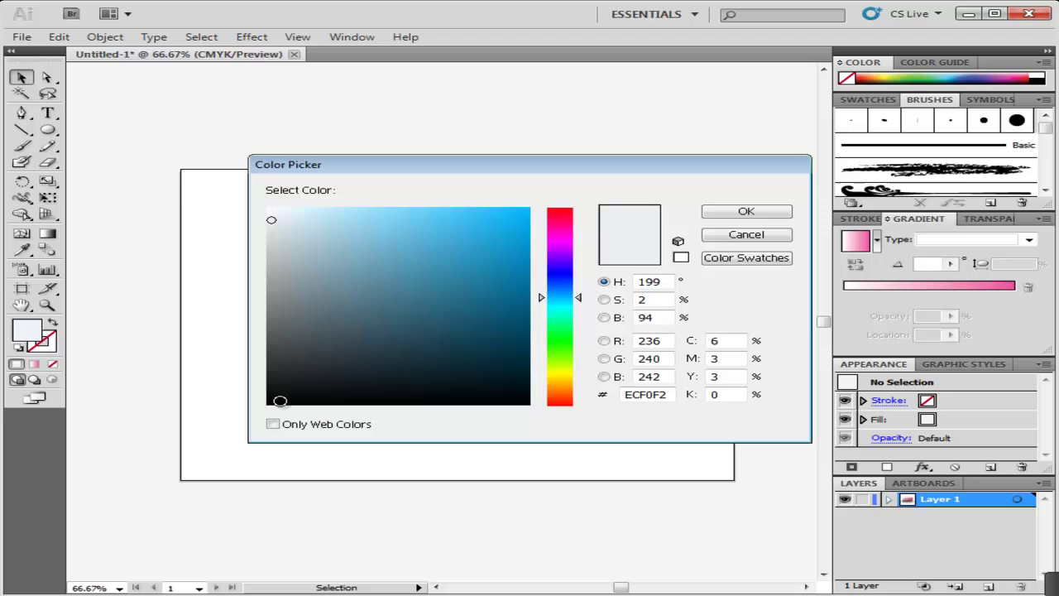
{"action": "left_click", "coordinate": [267, 407]}
{"action": "left_click", "coordinate": [721, 214]}
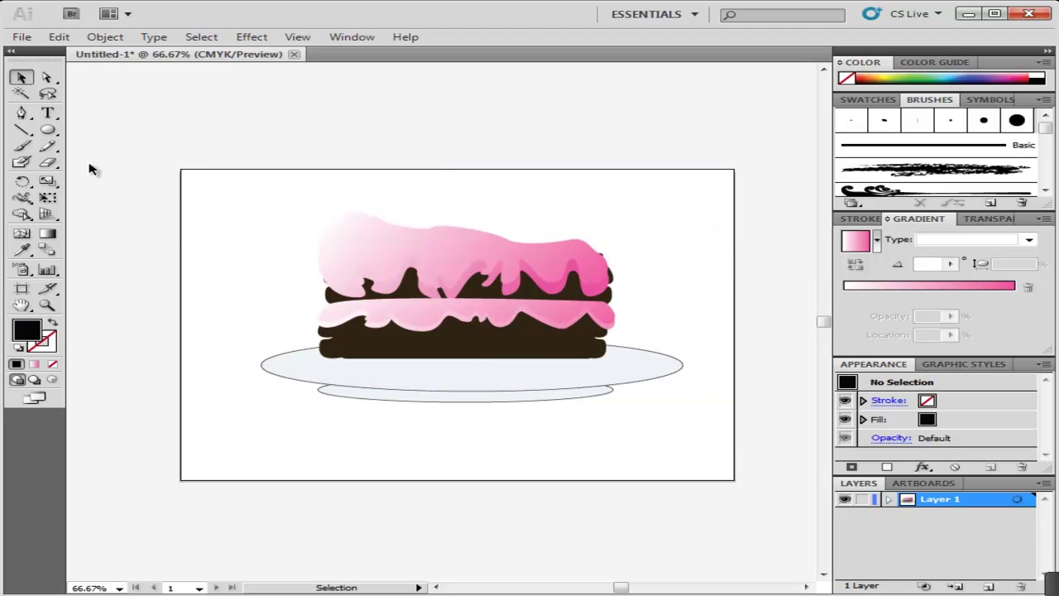
{"action": "left_click", "coordinate": [47, 129]}
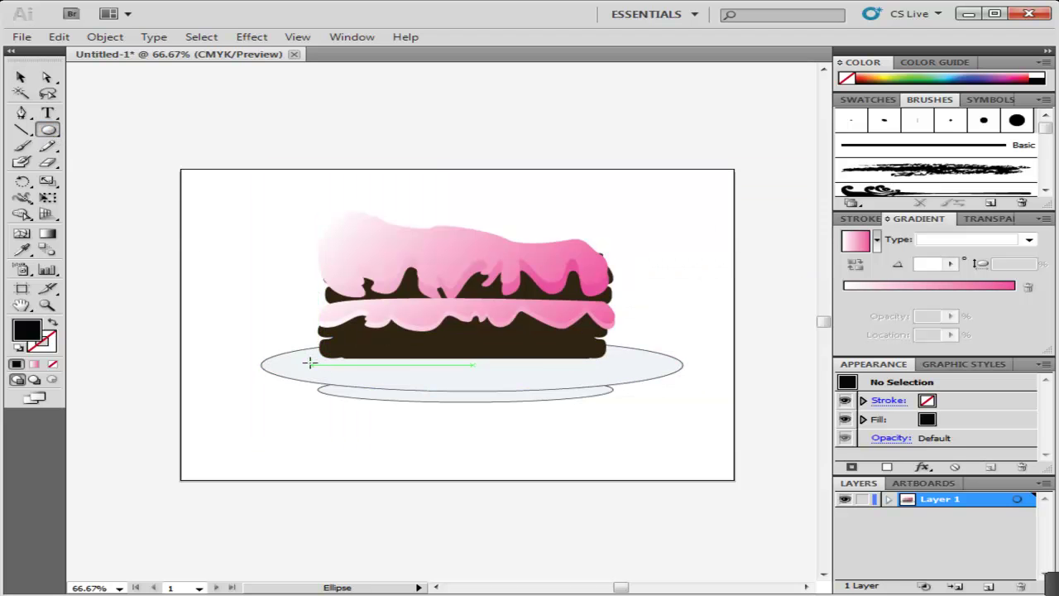
{"action": "left_click_drag", "start_coordinate": [311, 364], "coordinate": [639, 373]}
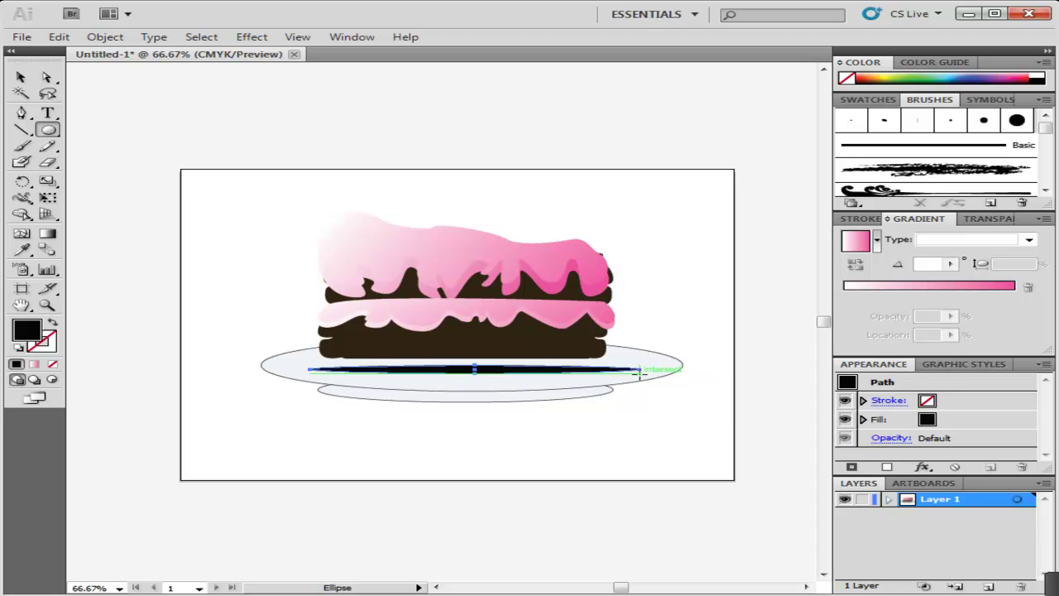
{"action": "key", "text": "v"}
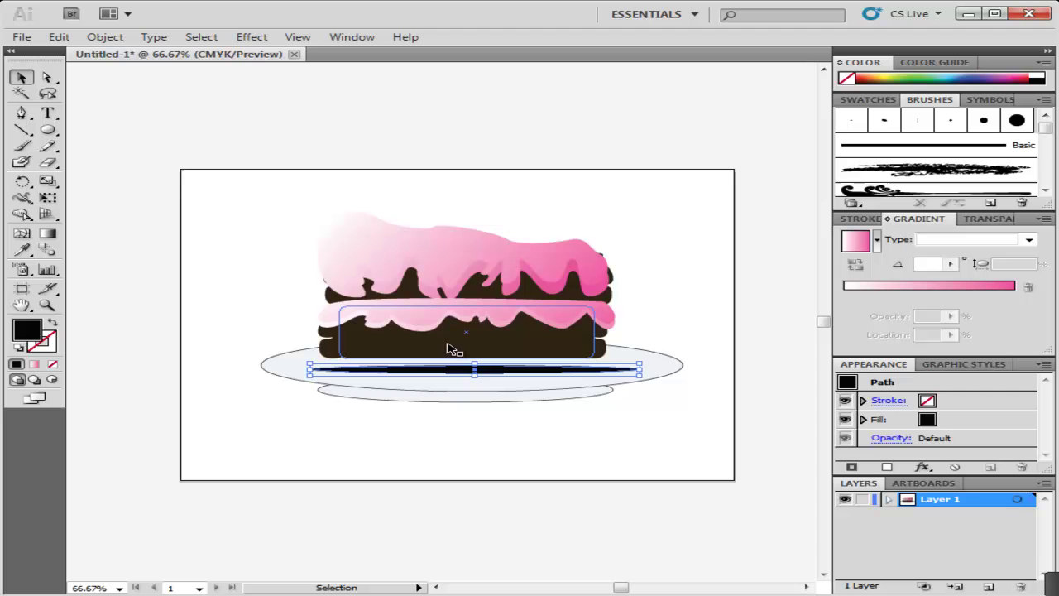
{"action": "left_click_drag", "start_coordinate": [474, 366], "coordinate": [477, 362]}
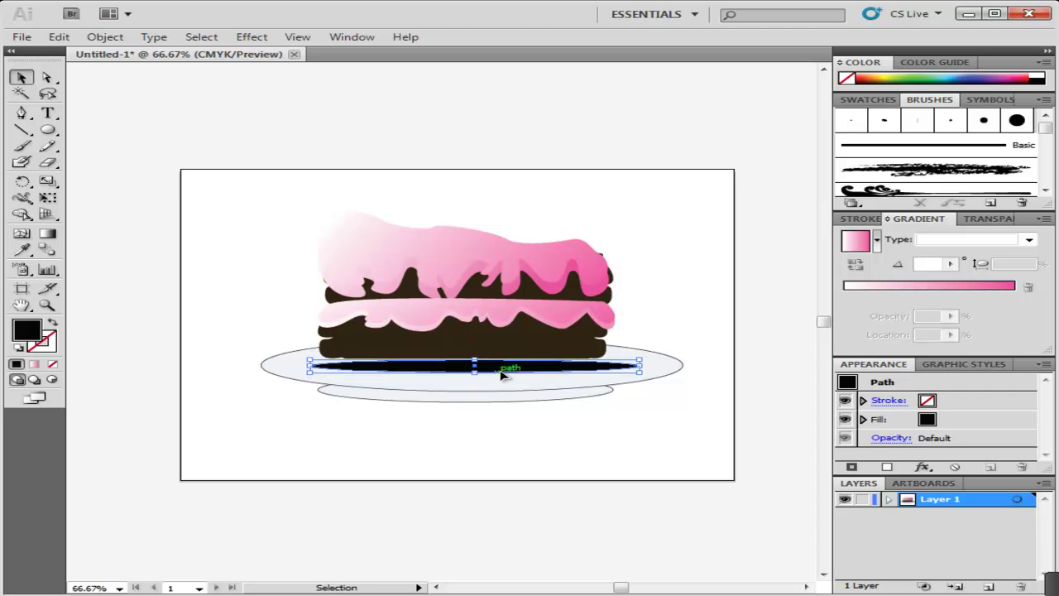
Set the thin black shadow ellipse to the Multiply blending mode at 12% opacity and deselect it.
{"action": "left_click", "coordinate": [891, 438]}
{"action": "left_click", "coordinate": [780, 455]}
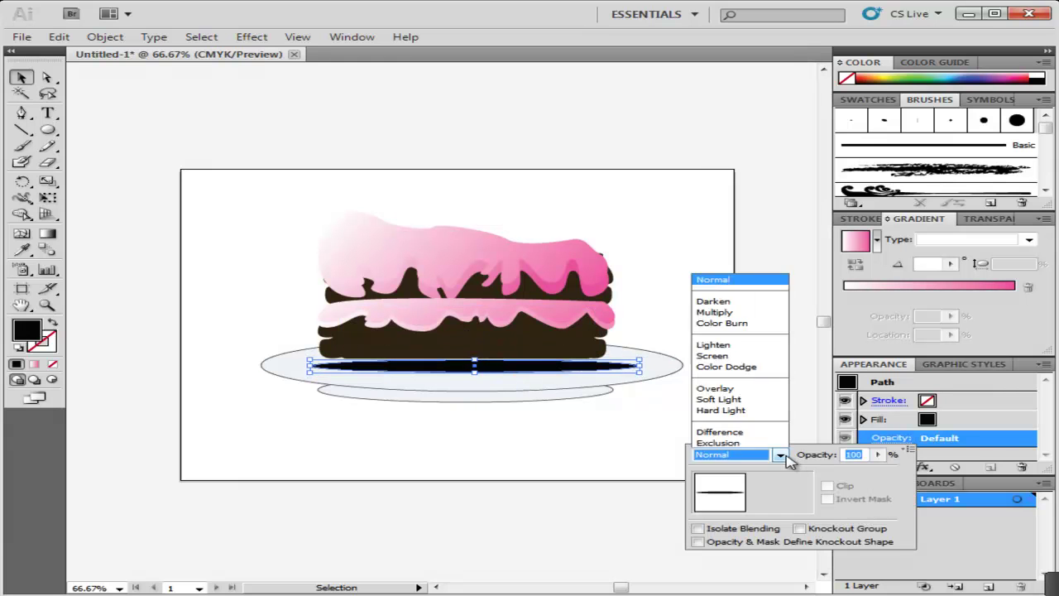
{"action": "left_click", "coordinate": [739, 263]}
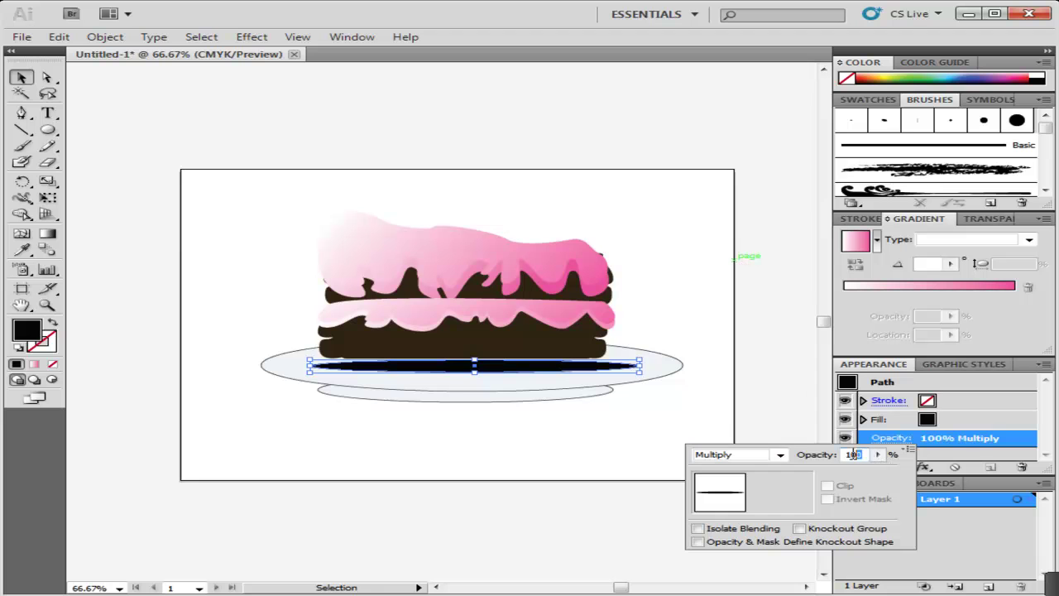
{"action": "type", "text": "12"}
{"action": "key", "text": "Return"}
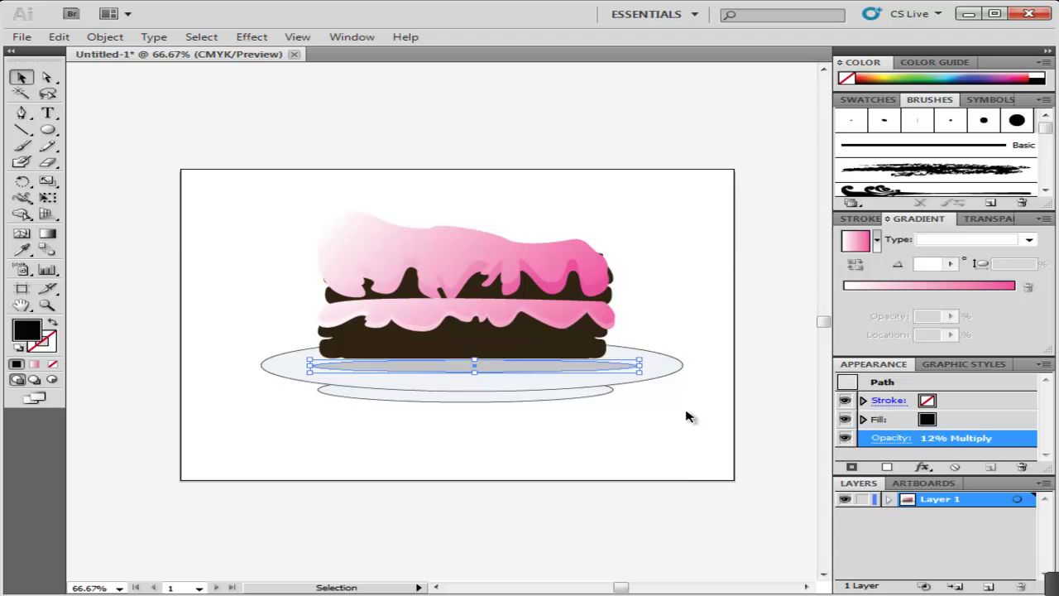
{"action": "left_click", "coordinate": [671, 452]}
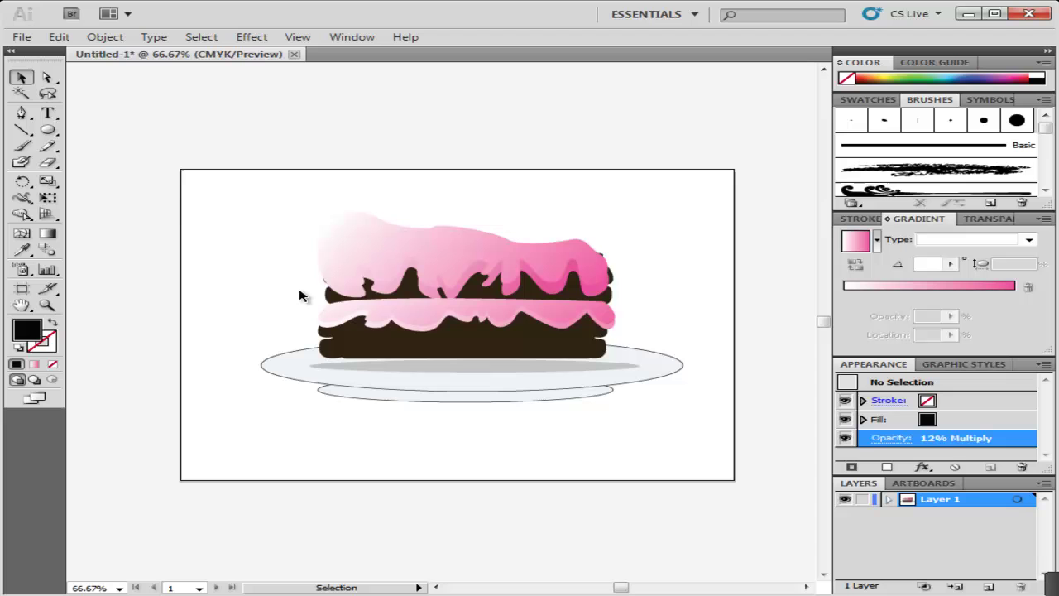
Draw a closed black shadow shape with the Pen tool along the cake's base, tapering toward the plate's right side.
{"action": "left_click", "coordinate": [22, 112]}
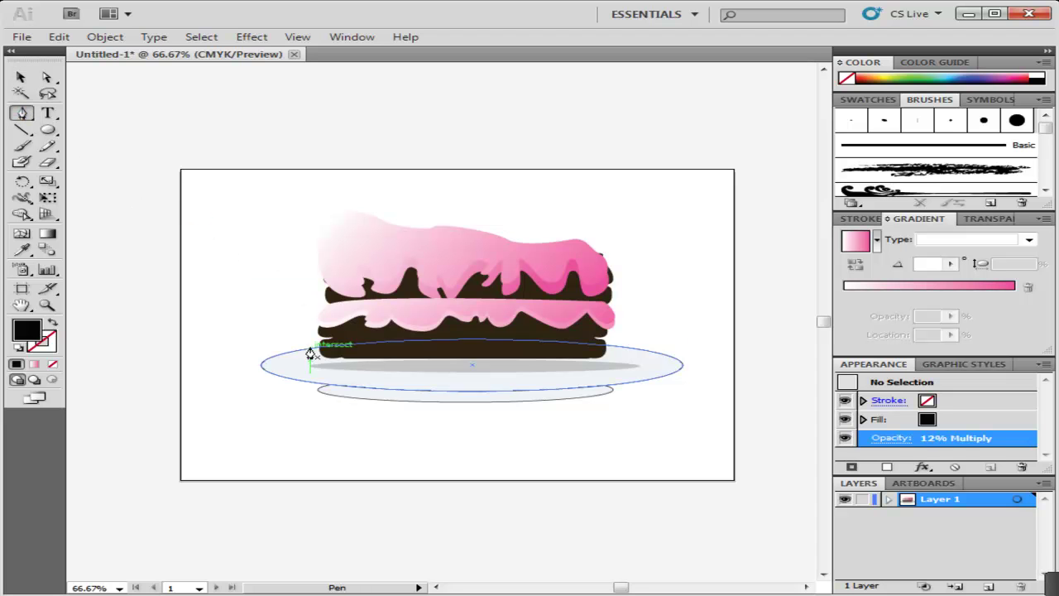
{"action": "left_click", "coordinate": [370, 341]}
{"action": "left_click_drag", "start_coordinate": [318, 365], "coordinate": [319, 379]}
{"action": "left_click_drag", "start_coordinate": [609, 371], "coordinate": [624, 366]}
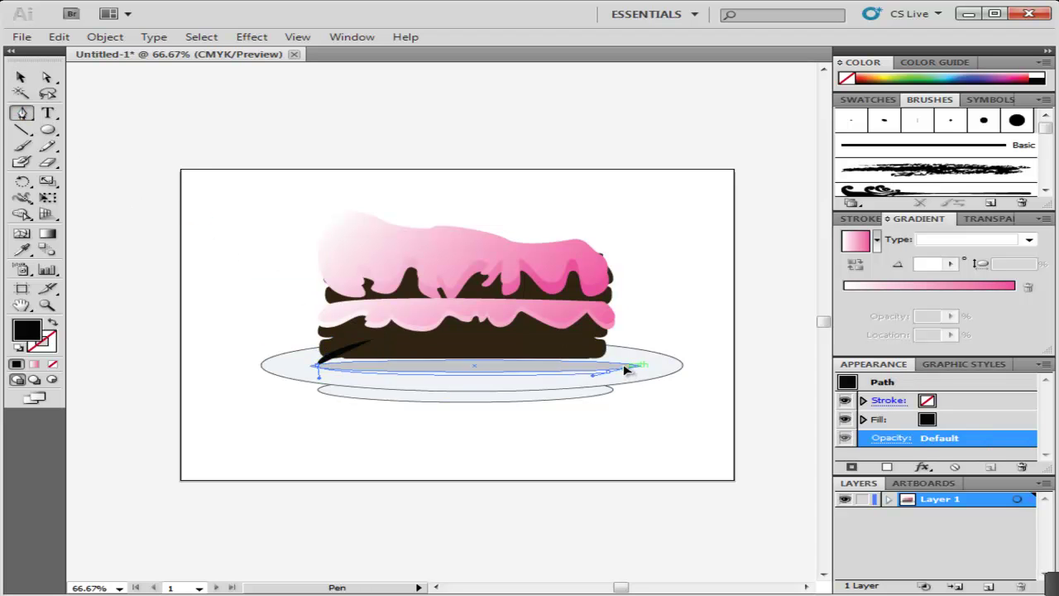
{"action": "left_click", "coordinate": [372, 339]}
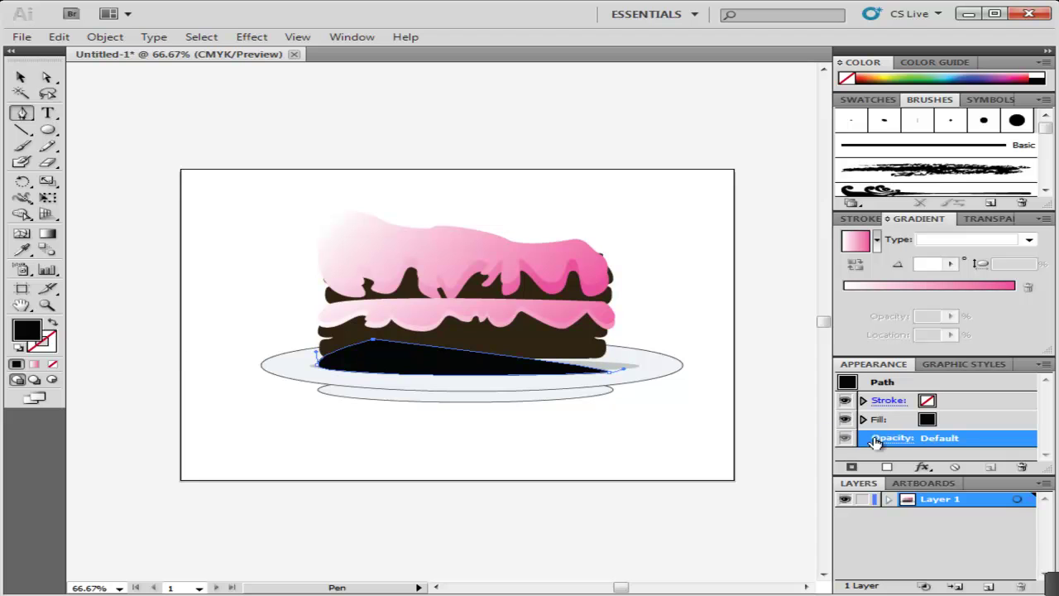
Set the pen-drawn shadow shape to the Multiply blending mode at 12% opacity.
{"action": "left_click", "coordinate": [875, 440]}
{"action": "left_click", "coordinate": [781, 454]}
{"action": "left_click", "coordinate": [760, 266]}
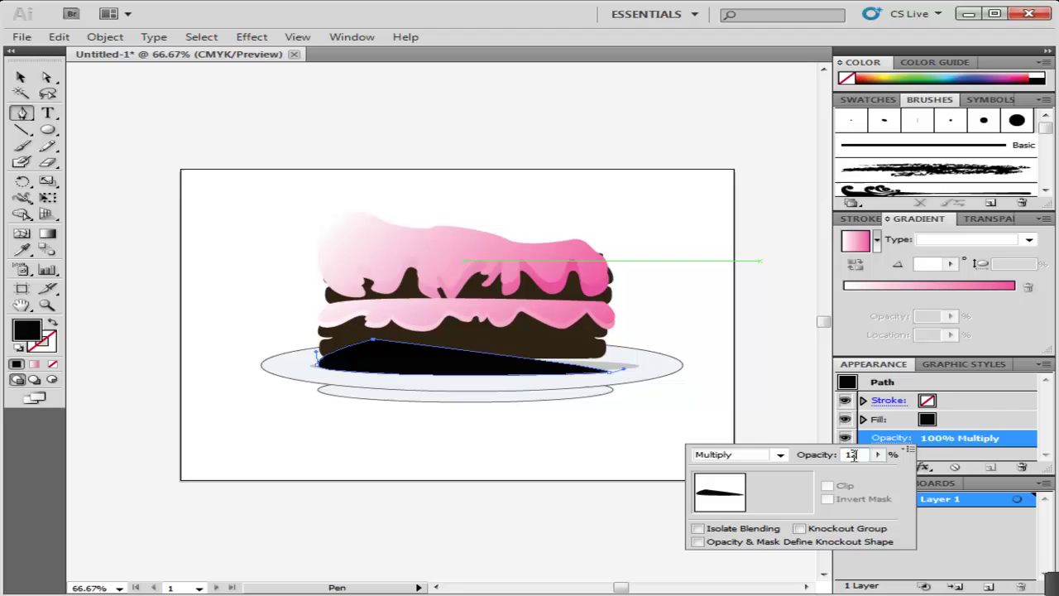
{"action": "key", "text": "Return"}
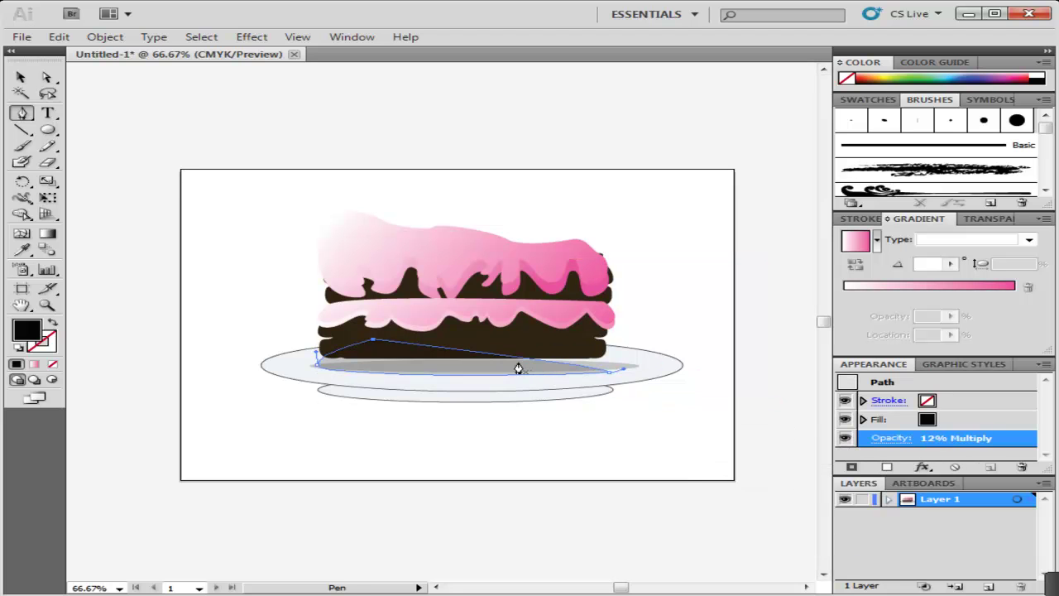
Tilt and nudge the pen-drawn shadow slightly, and add matching thin shadow ellipses under the plate and its base.
{"action": "key", "text": "v"}
{"action": "left_click", "coordinate": [520, 382]}
{"action": "left_click_drag", "start_coordinate": [516, 368], "coordinate": [522, 361]}
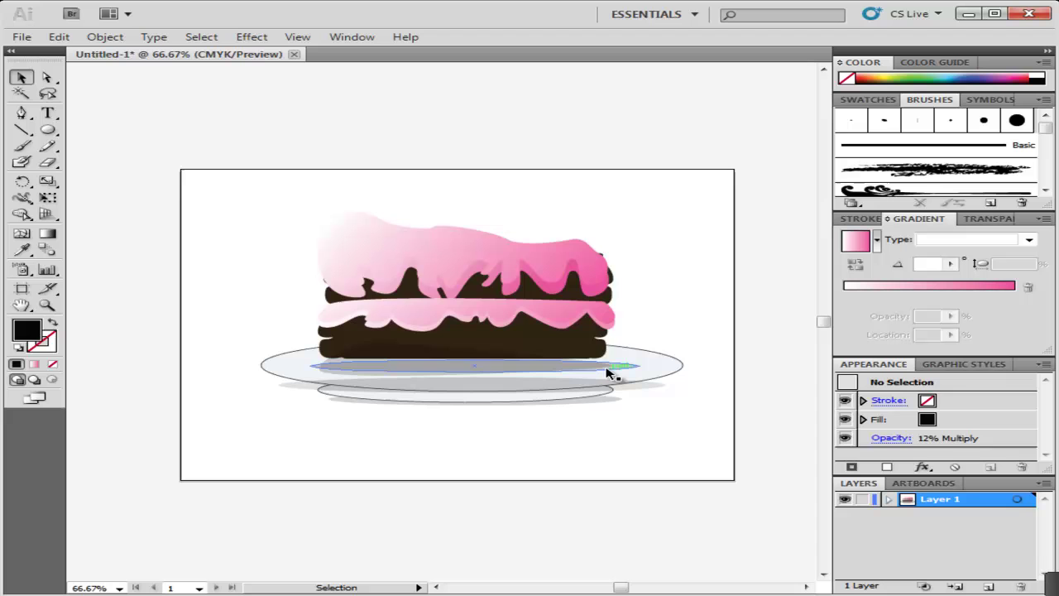
Select both plate ellipses together with all the shadow shapes and send them to the back, behind the cake.
{"action": "left_click", "coordinate": [602, 371]}
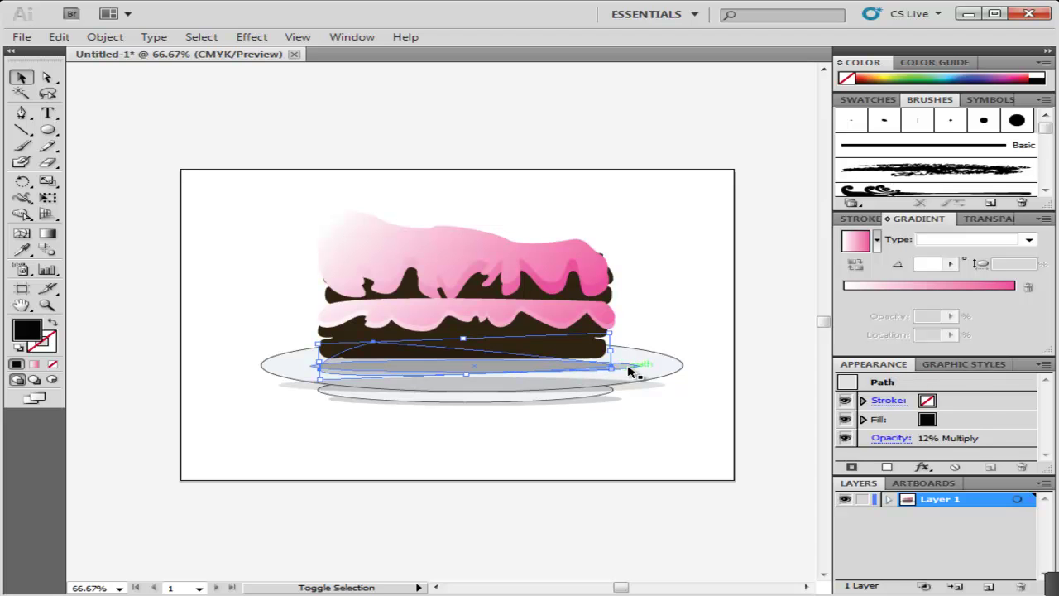
{"action": "left_click", "coordinate": [658, 377], "text": "shift"}
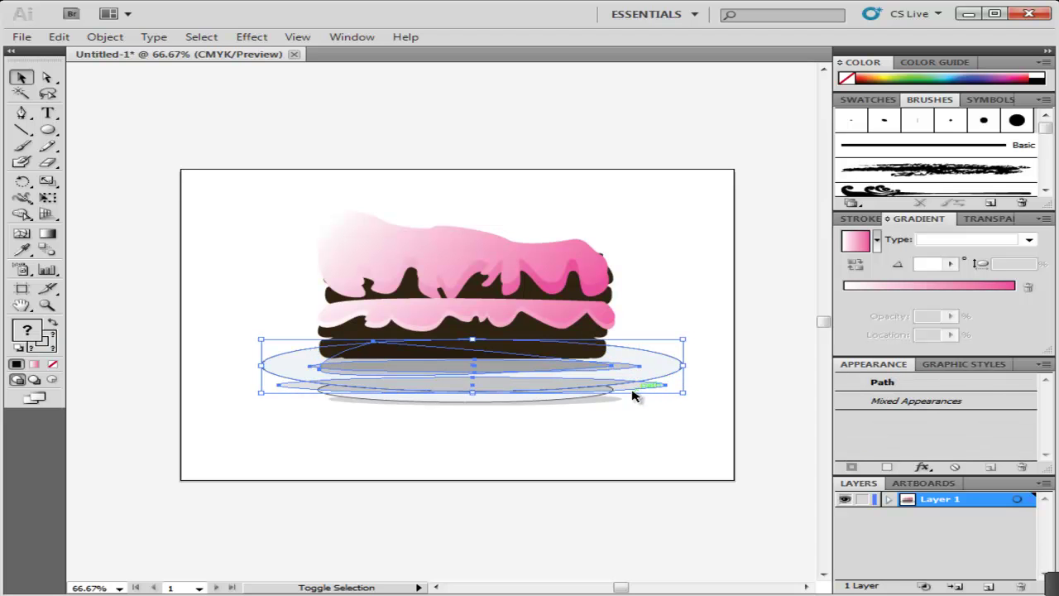
{"action": "left_click", "coordinate": [611, 401], "text": "shift"}
{"action": "right_click", "coordinate": [613, 404]}
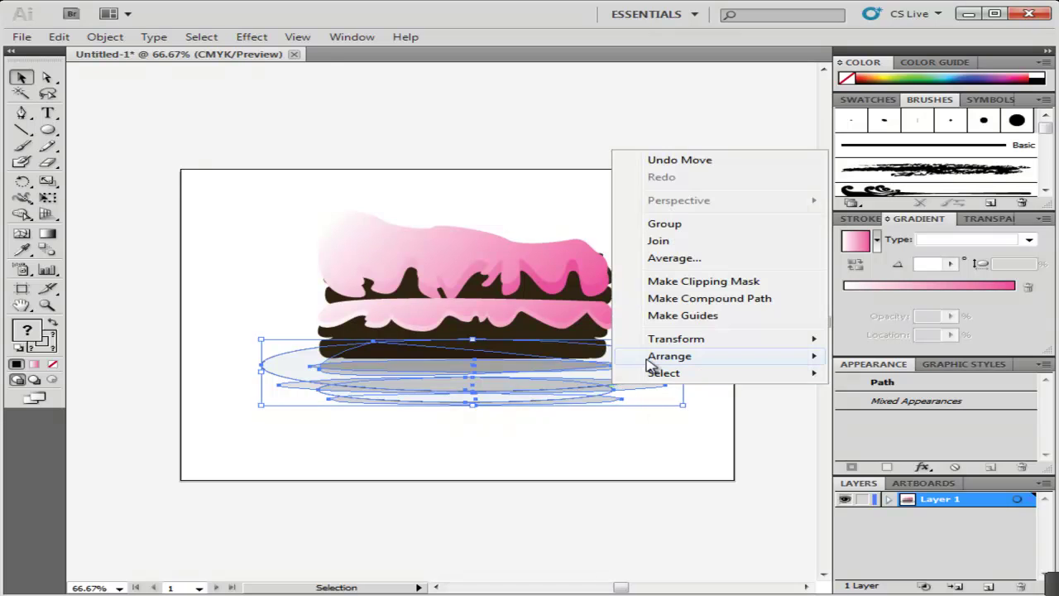
{"action": "mouse_move", "coordinate": [654, 358]}
{"action": "left_click", "coordinate": [582, 413]}
{"action": "left_click", "coordinate": [625, 431]}
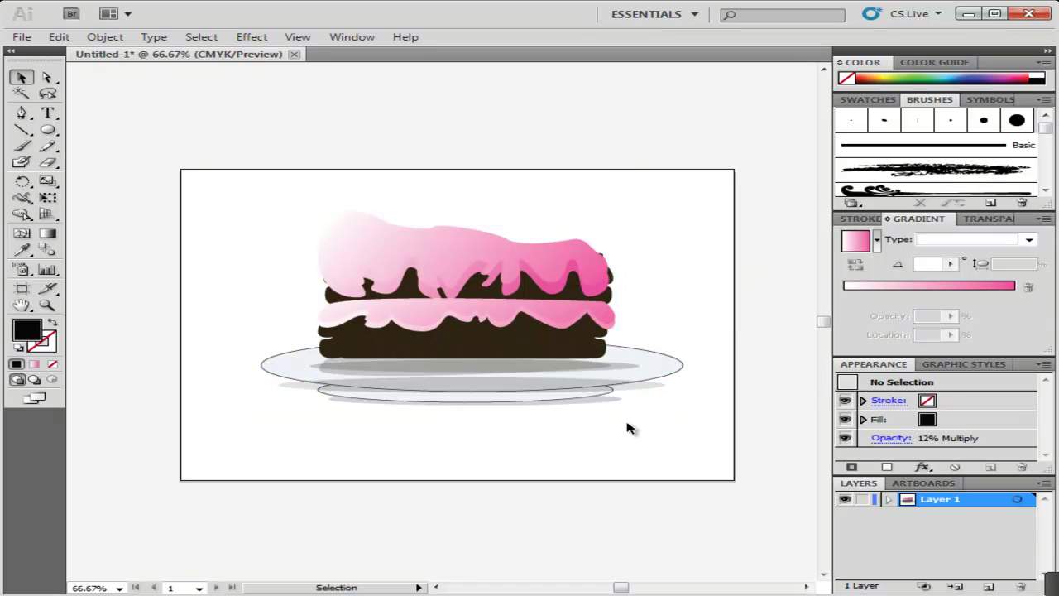
Send the shadow ellipse of the upper plate to the back so it lies behind both plate ellipses.
{"action": "right_click", "coordinate": [637, 389]}
{"action": "left_click", "coordinate": [634, 390]}
{"action": "right_click", "coordinate": [634, 389]}
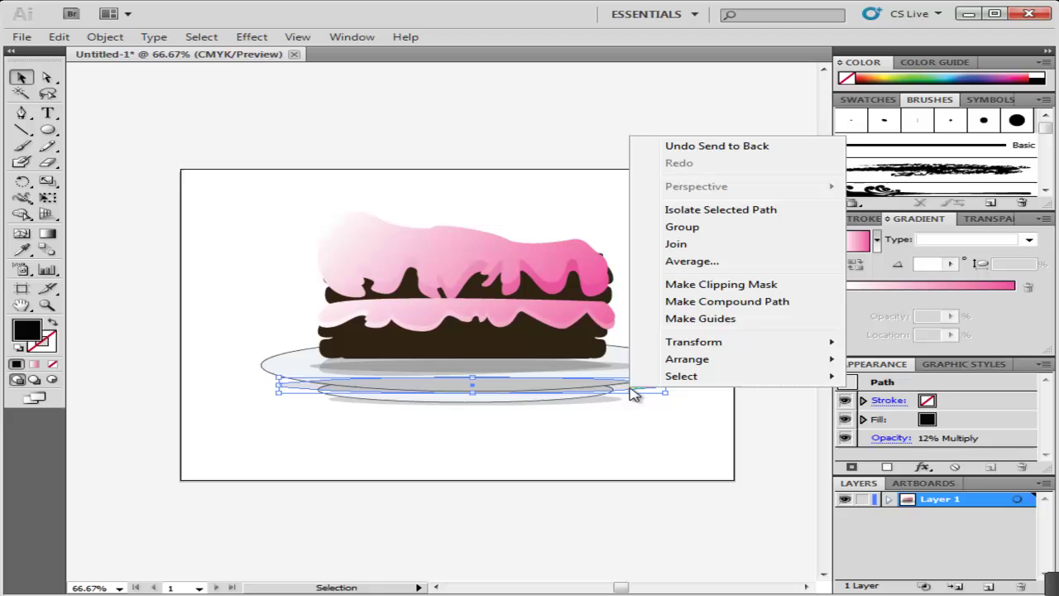
{"action": "mouse_move", "coordinate": [657, 361]}
{"action": "left_click", "coordinate": [596, 409]}
{"action": "left_click", "coordinate": [626, 441]}
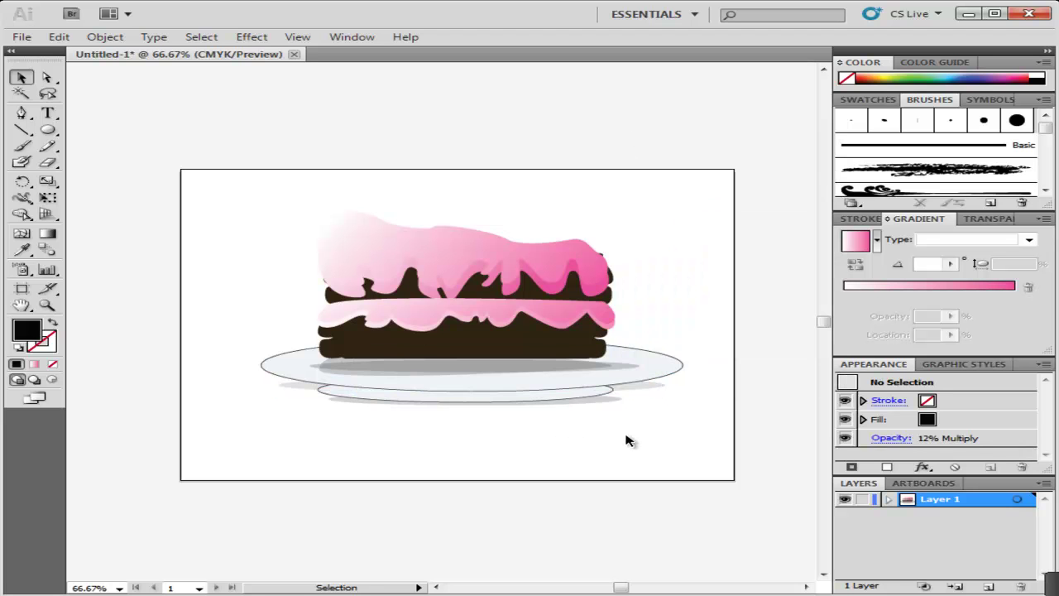
Select the cake layers with all their icing and move them slightly down onto the plate.
{"action": "left_click_drag", "start_coordinate": [300, 242], "coordinate": [550, 315]}
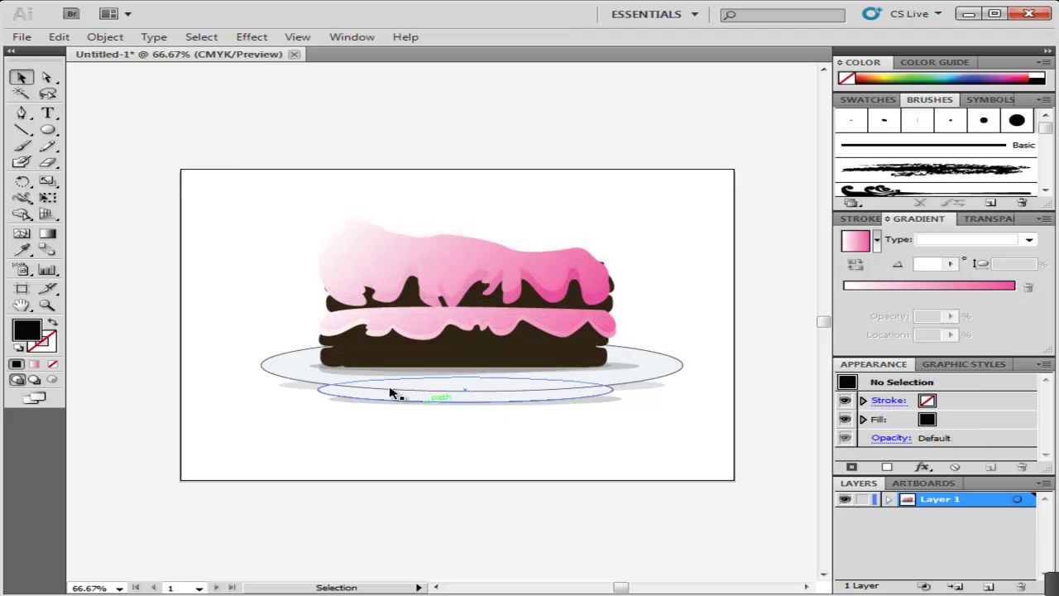
Draw a rectangle covering the whole artboard and fill it with cream, RGB 249, 244, 220.
{"action": "left_click_drag", "start_coordinate": [47, 130], "coordinate": [91, 130]}
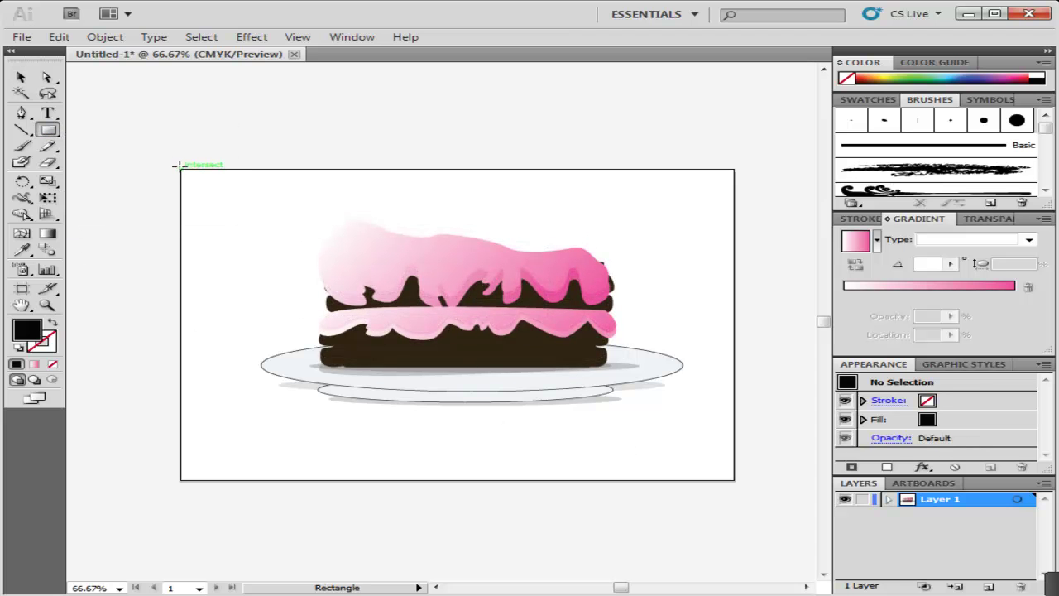
{"action": "mouse_move", "coordinate": [181, 168]}
{"action": "left_mouse_down"}
{"action": "mouse_move", "coordinate": [319, 286]}
{"action": "mouse_move", "coordinate": [619, 447]}
{"action": "mouse_move", "coordinate": [725, 414]}
{"action": "mouse_move", "coordinate": [733, 480]}
{"action": "left_mouse_up"}
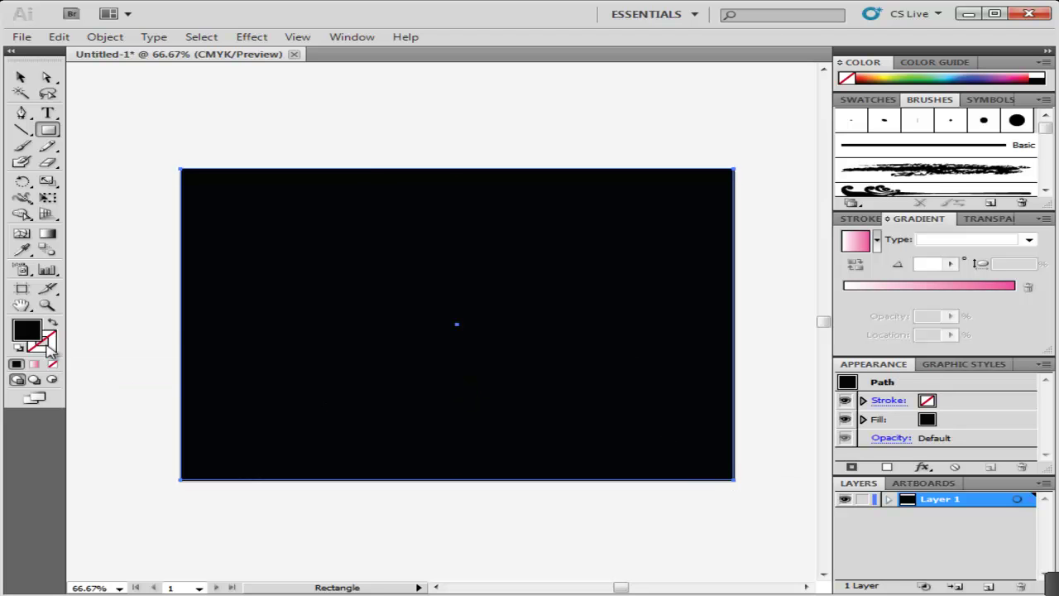
{"action": "double_click", "coordinate": [34, 333]}
{"action": "double_click", "coordinate": [642, 340]}
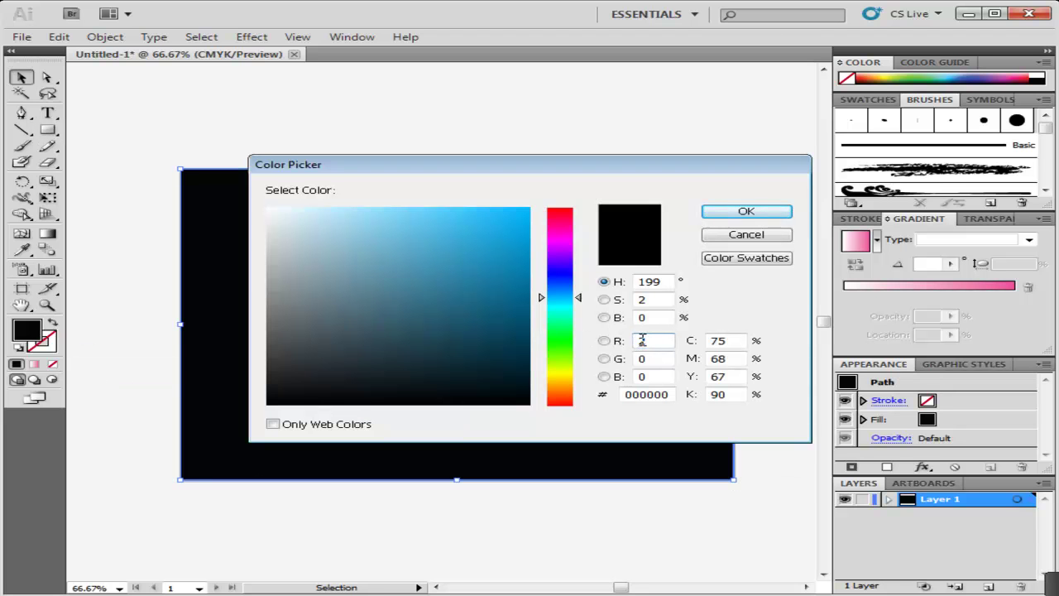
{"action": "type", "text": "249"}
{"action": "key", "text": "Tab"}
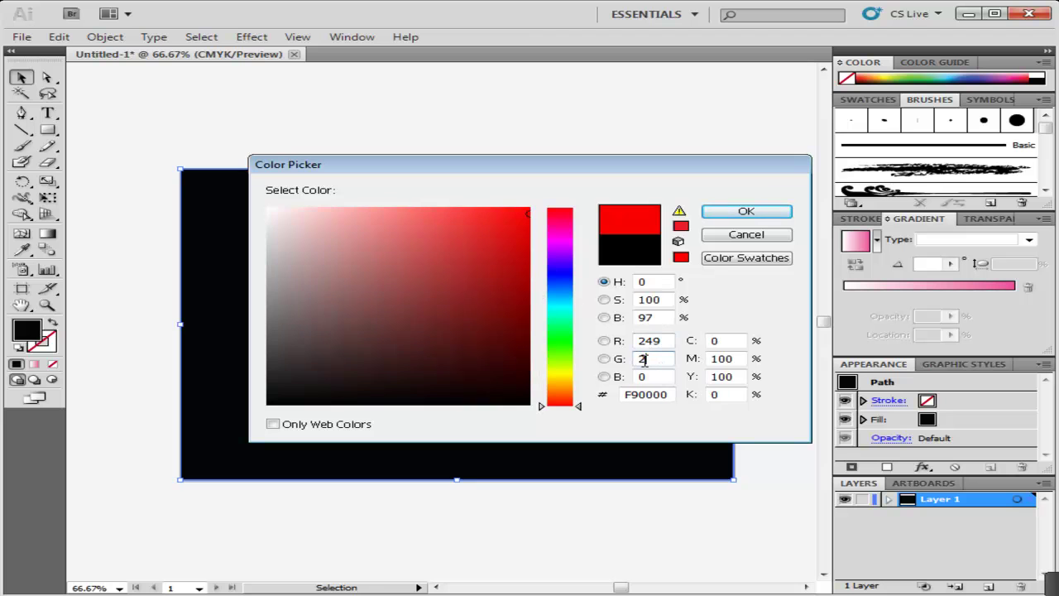
{"action": "key", "text": "Tab"}
{"action": "type", "text": "220"}
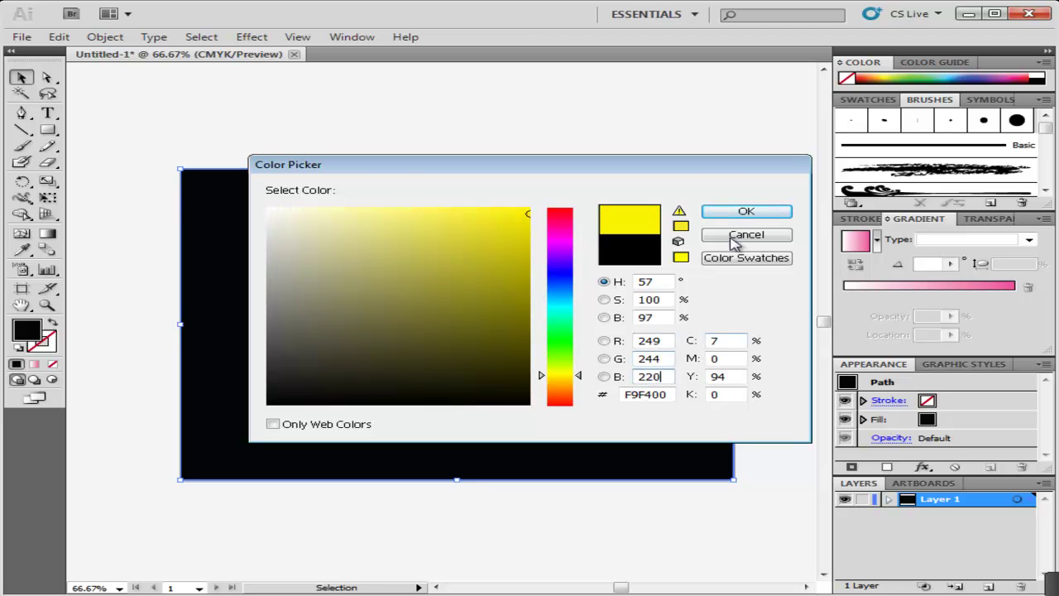
{"action": "left_click", "coordinate": [740, 212]}
Send the cream background rectangle to the back, behind the cake and plate, and deselect it.
{"action": "right_click", "coordinate": [663, 298]}
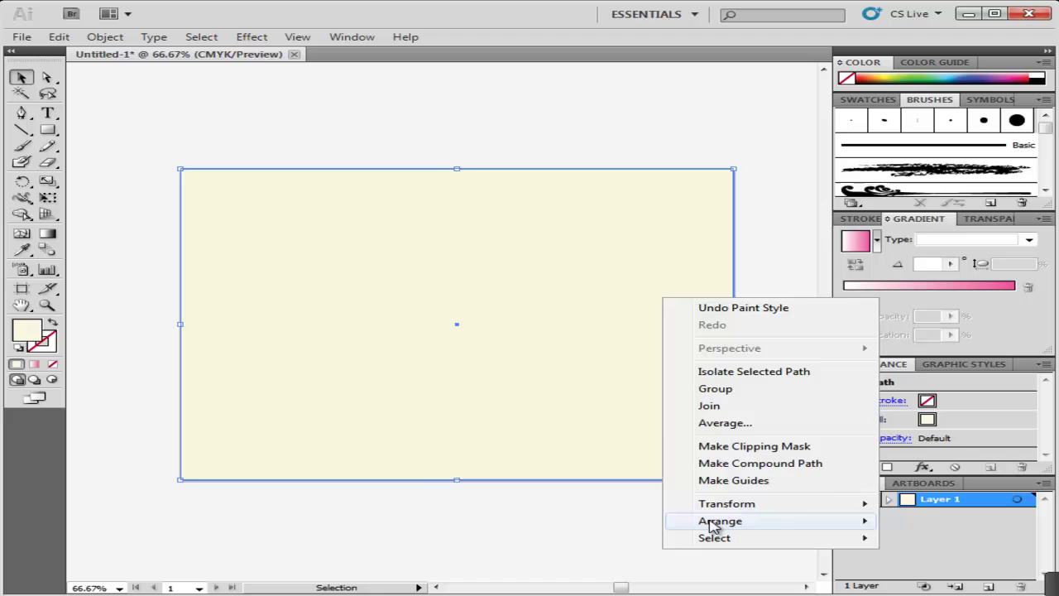
{"action": "mouse_move", "coordinate": [712, 520]}
{"action": "left_click", "coordinate": [637, 496]}
{"action": "left_click", "coordinate": [635, 515]}
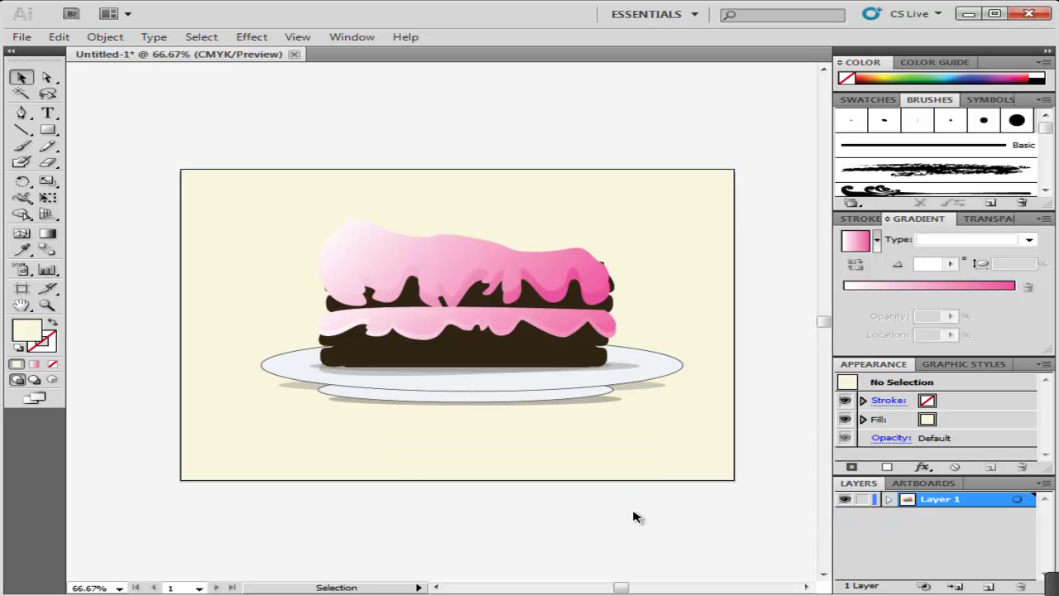